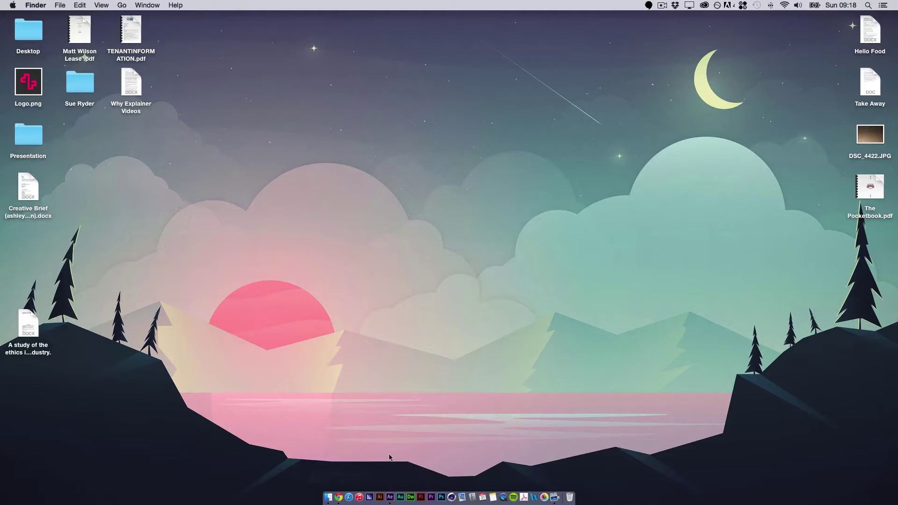
Step: Switch from Finder to the open After Effects window using its Dock icon
left_click(391, 502)
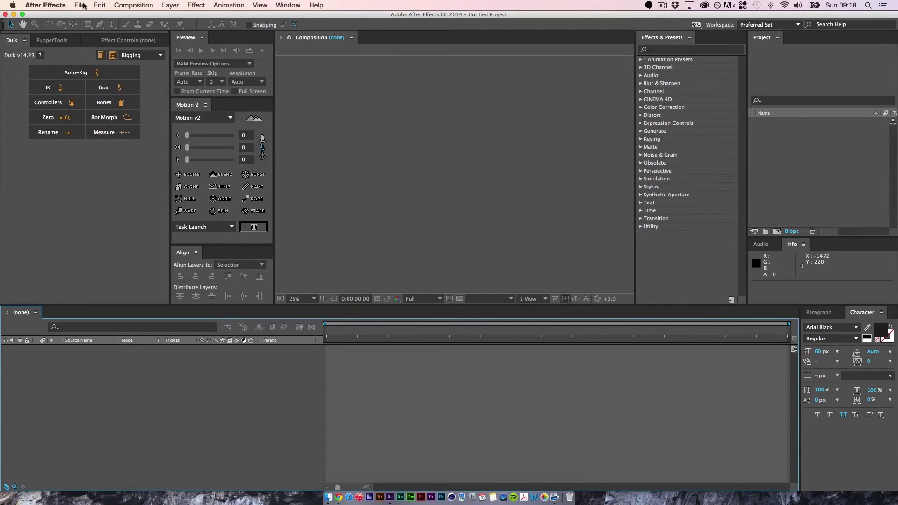
Step: Create Comp 1 as an HDTV 1080 24 composition, 12:20 long, with a Medium Red background
left_click(133, 6)
left_click(135, 17)
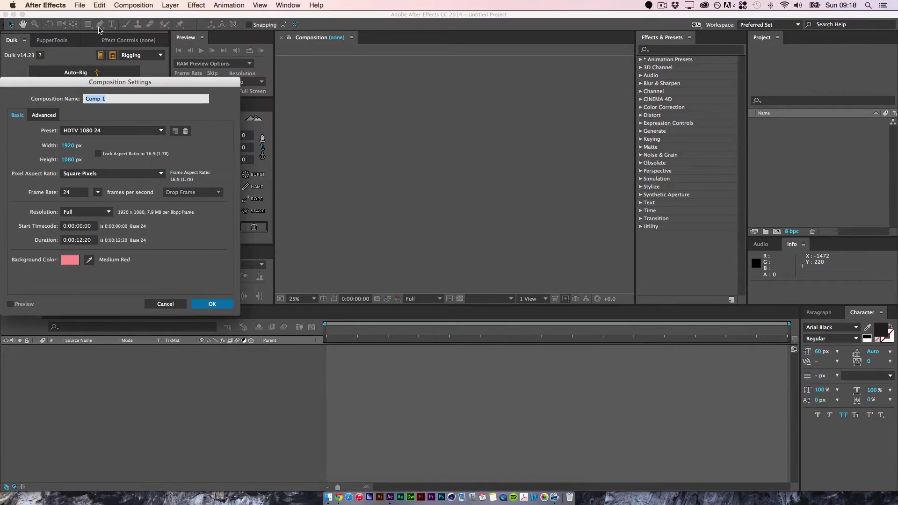
key("Return")
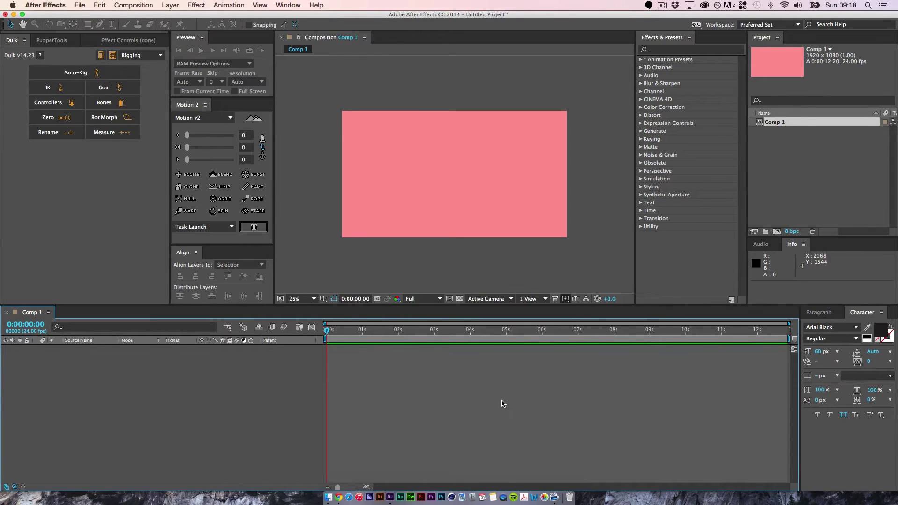
Step: Draw a blue circle on the comp's left as Shape Layer 1 and centre its anchor point
left_click(403, 254)
left_click_drag(88, 24, 122, 53)
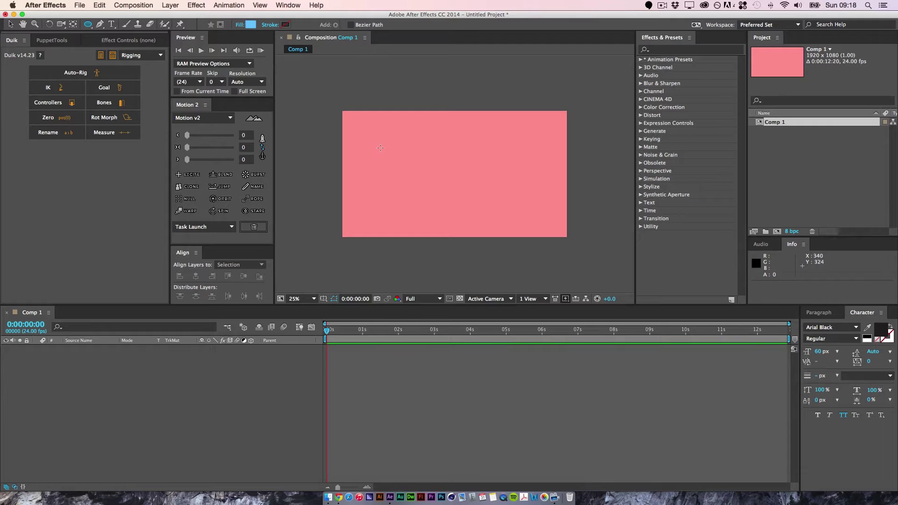
left_click_drag(379, 146, 428, 194)
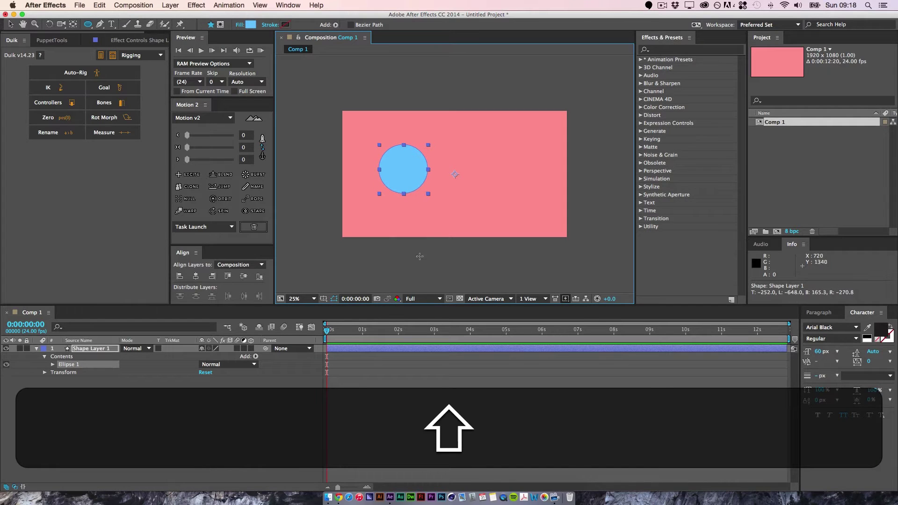
key("v")
key("super+alt+Home")
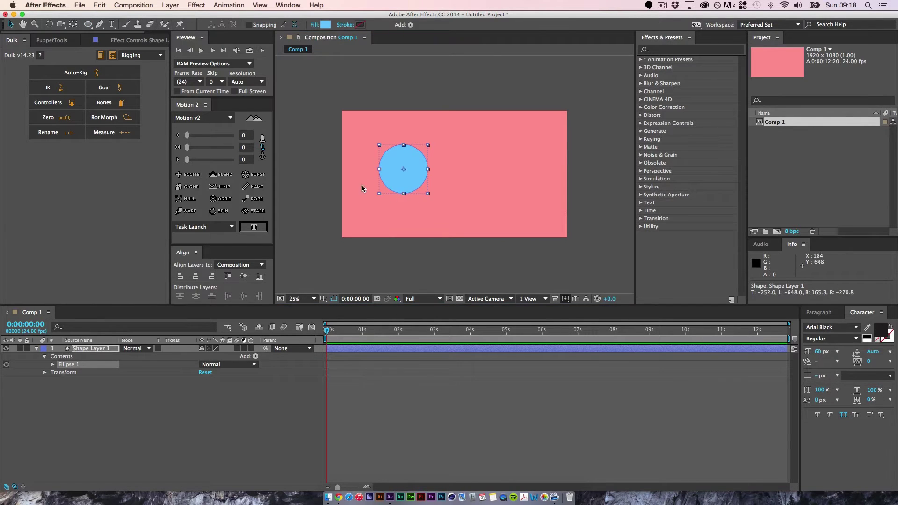
left_click(418, 181)
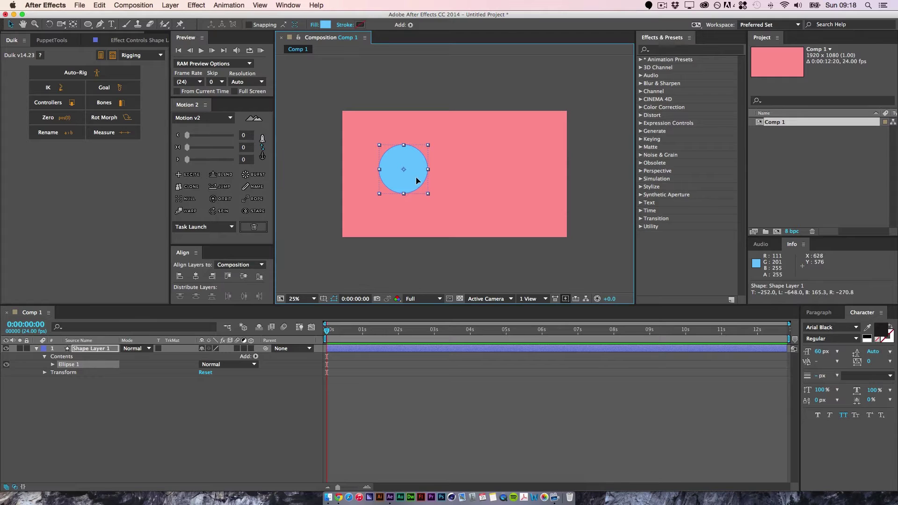
Step: Keyframe Shape Layer 1's Position from 960,540 at 0f to 2084,540 at 20f, then preview
left_click(80, 350)
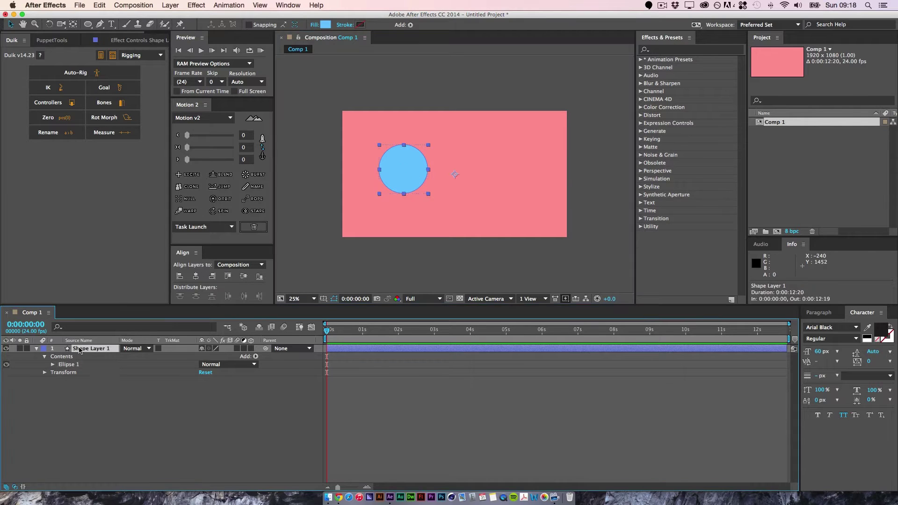
key("p")
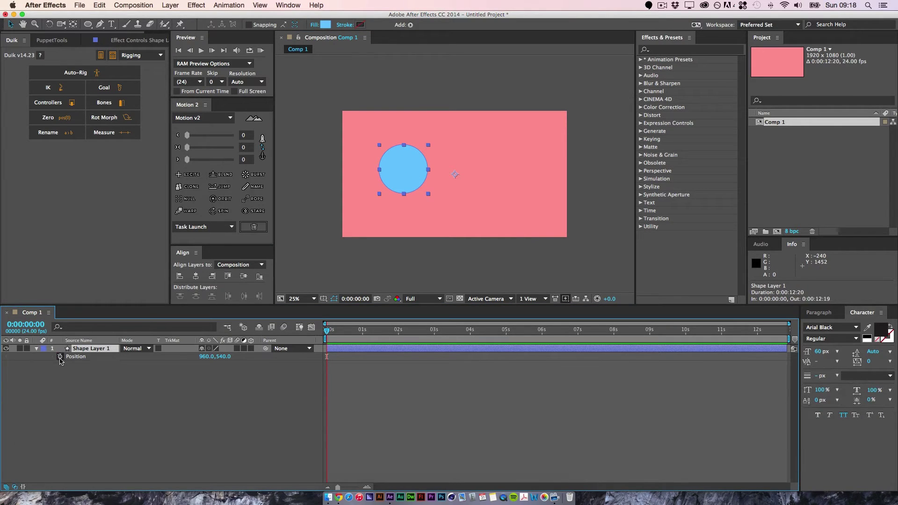
left_click(60, 357)
key("equal")
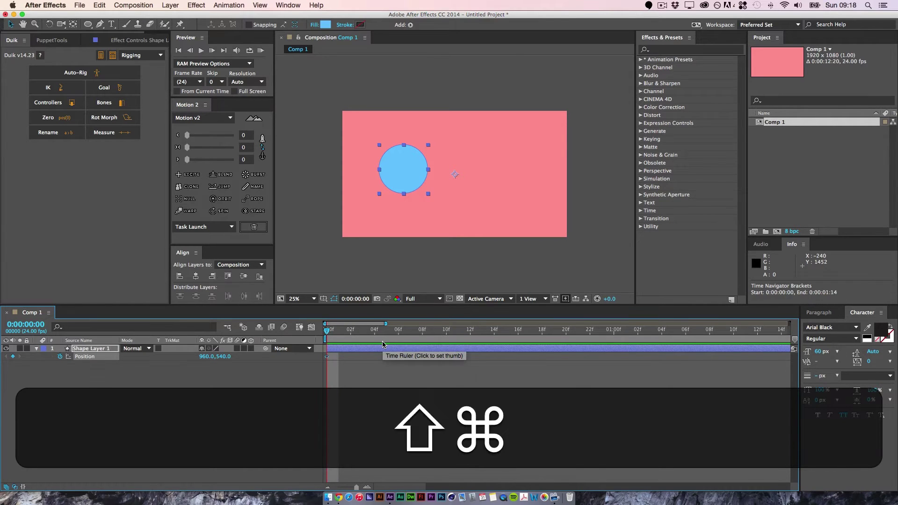
key("super+shift+Right")
key("super+shift+Right")
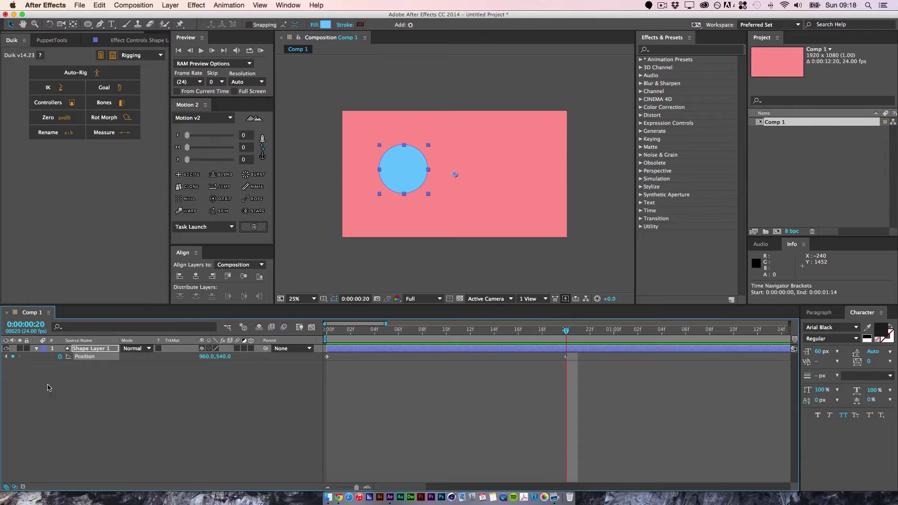
left_click_drag(411, 181, 557, 178)
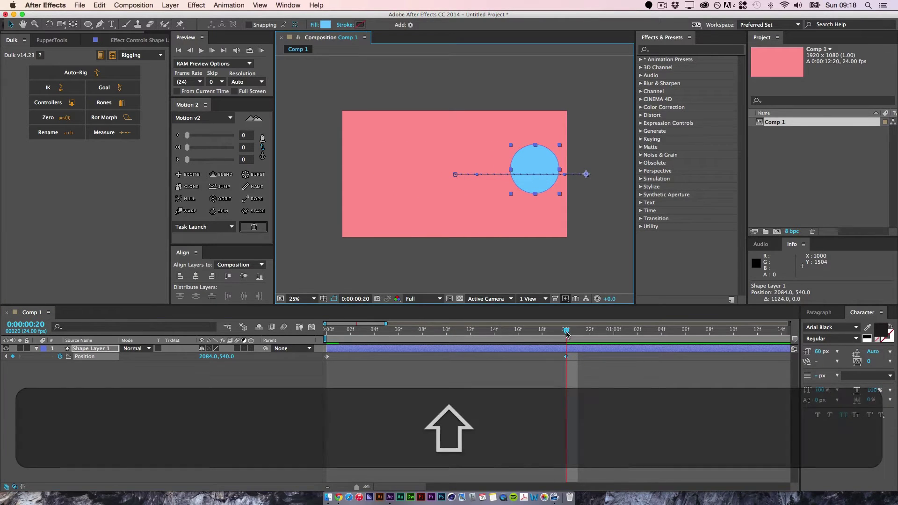
key("space")
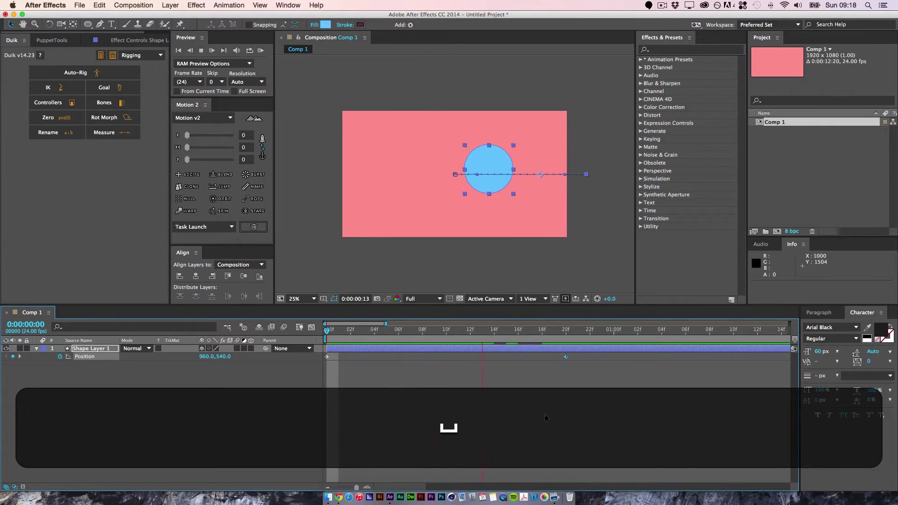
key("space")
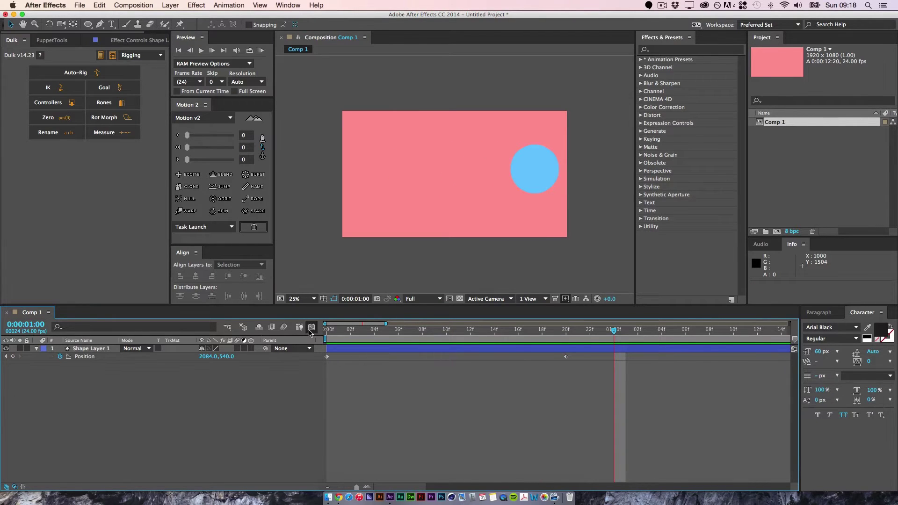
Step: In the Graph Editor, separate Position into X and Y and show the X Position curve
left_click(311, 327)
left_click(89, 360)
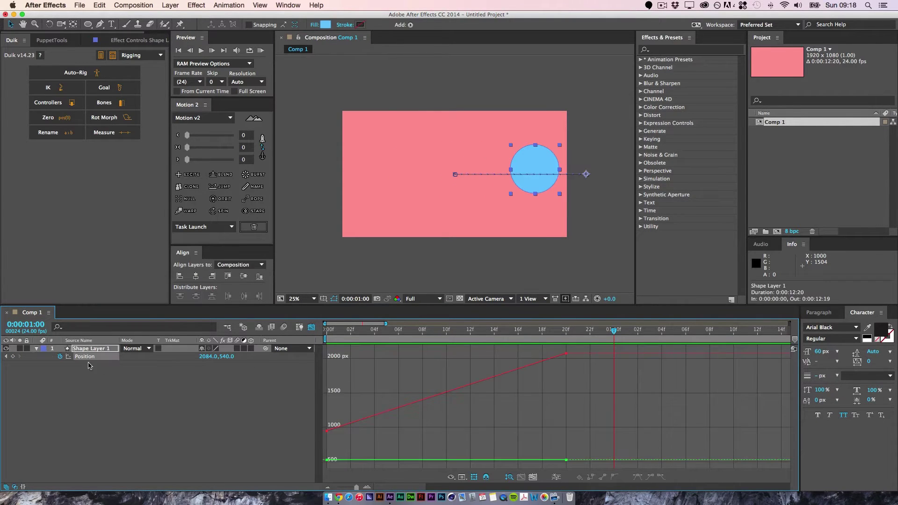
right_click(94, 359)
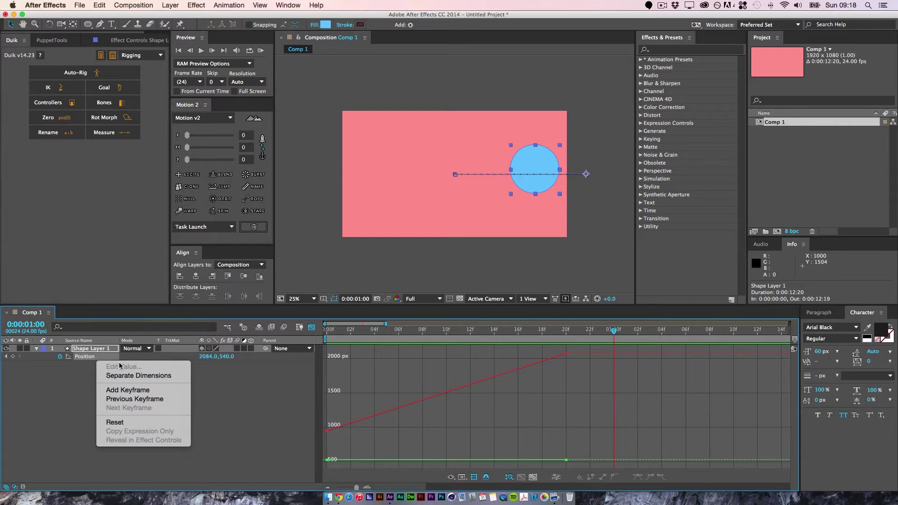
left_click(122, 378)
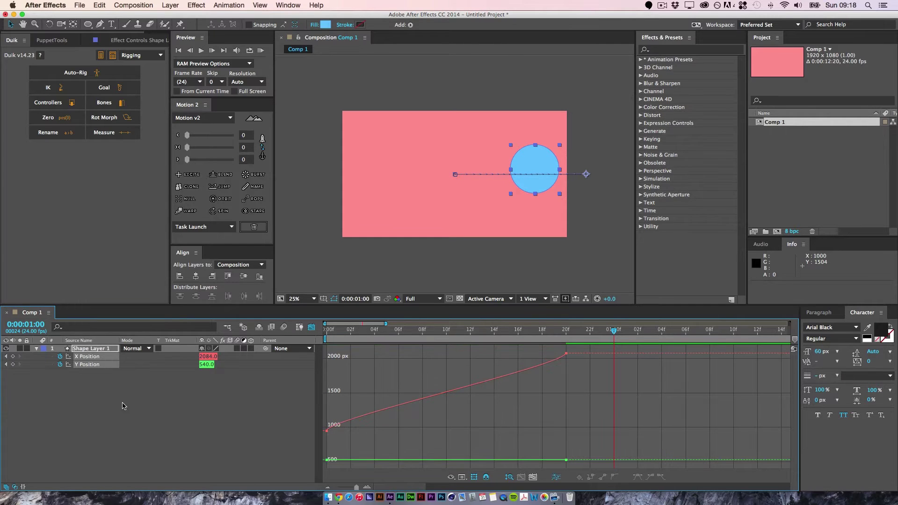
left_click(60, 364)
left_click(96, 358)
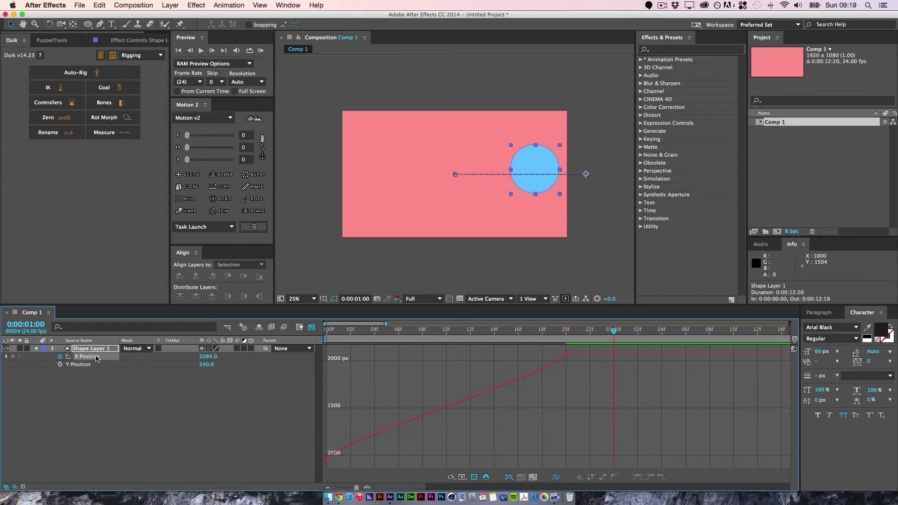
Step: Ease both X Position keyframes and adjust the handles to start slowly and accelerate into 20f
left_click_drag(350, 413, 265, 488)
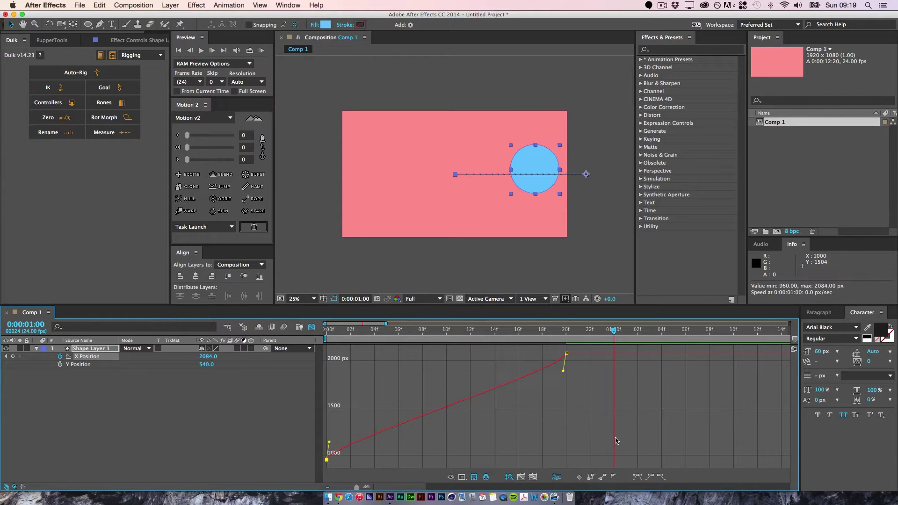
left_click(661, 477)
left_click_drag(406, 461, 423, 460)
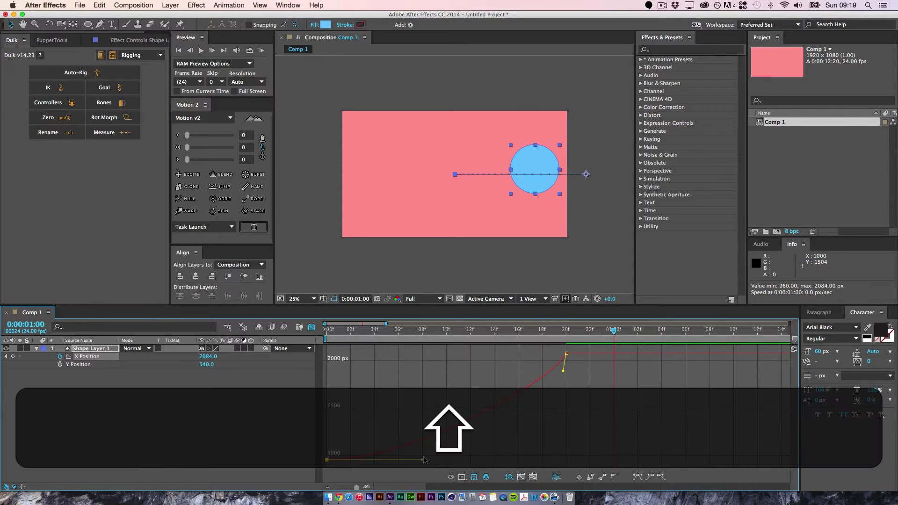
left_click(638, 476)
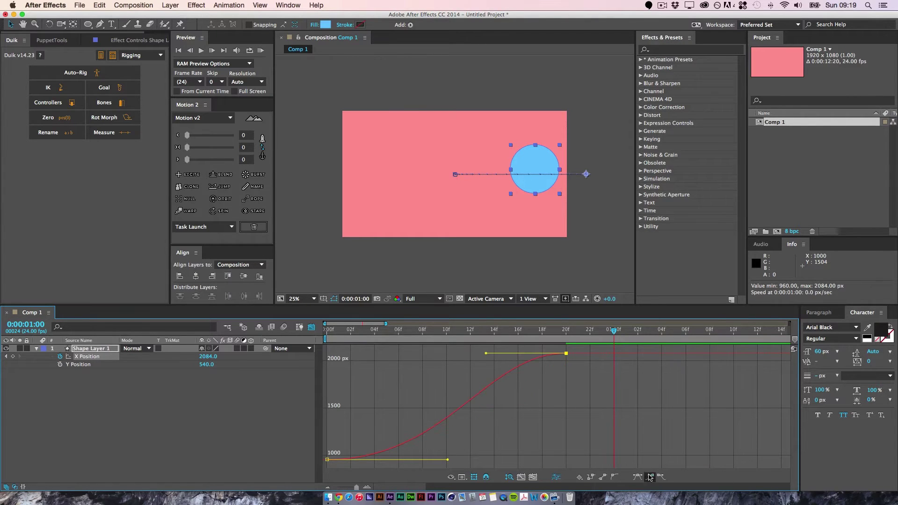
left_click_drag(487, 354, 502, 450)
left_click(623, 348)
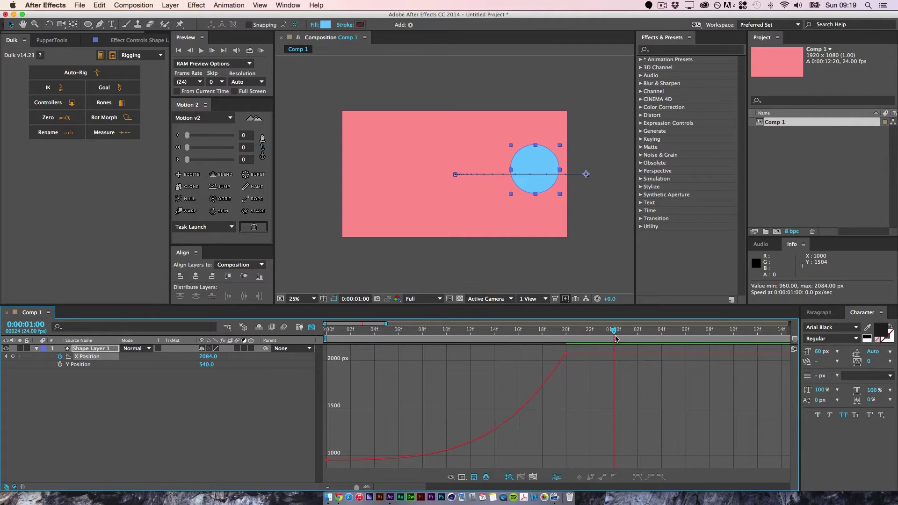
Step: End the work area at the current time, preview, and return to the layer bar view
key("n")
left_click(260, 50)
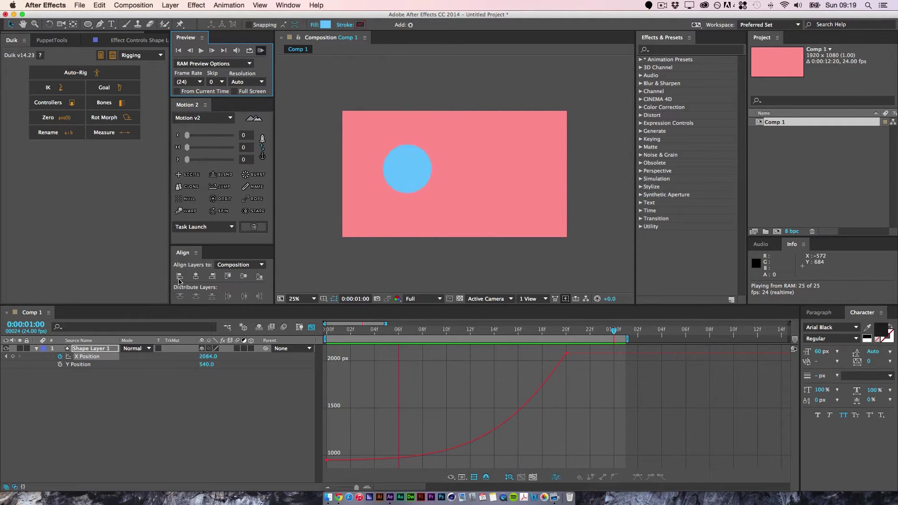
key("space")
left_click(311, 327)
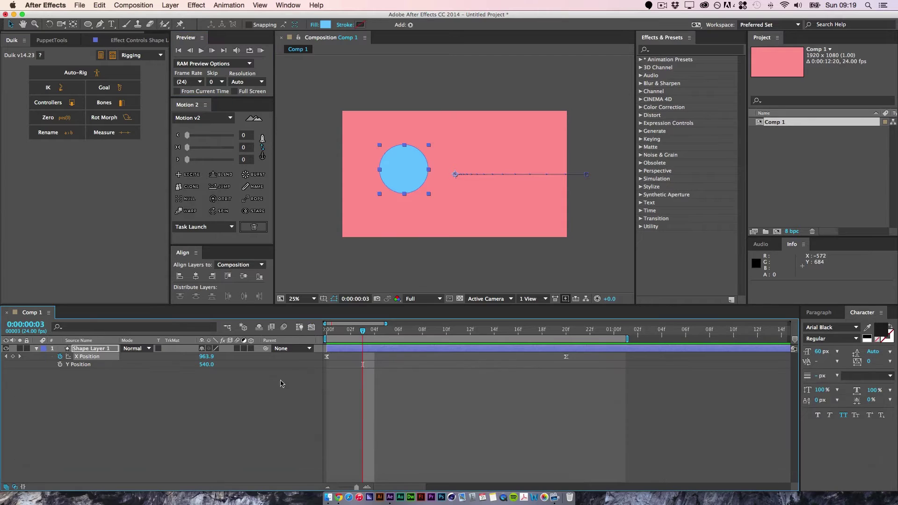
left_click(318, 335)
Step: Select and copy the two X Position keyframes
mouse_move(363, 330)
left_mouse_down()
mouse_move(318, 335)
mouse_move(564, 354)
left_mouse_up()
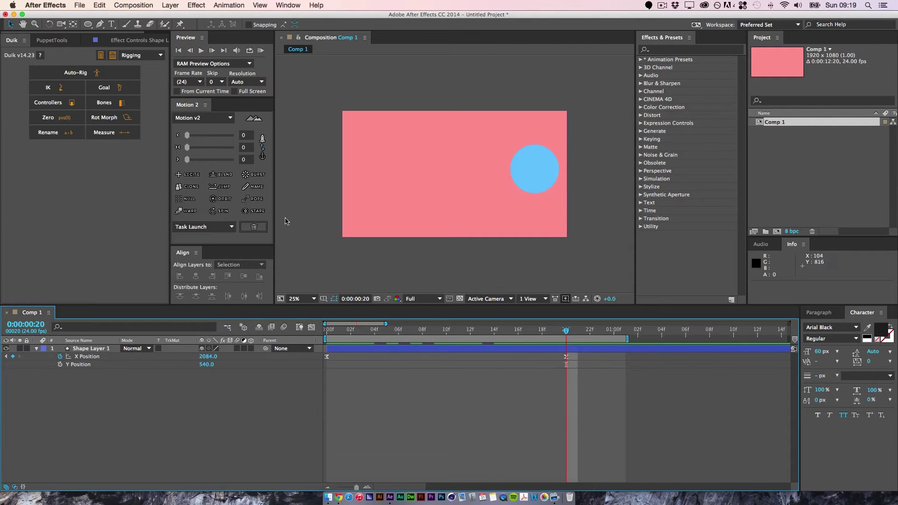
left_click_drag(577, 337, 657, 341)
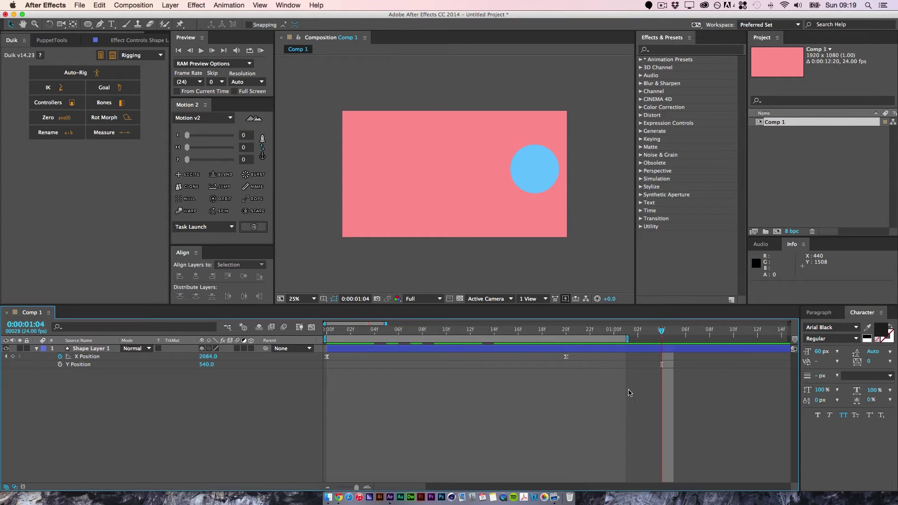
left_click_drag(619, 398, 317, 351)
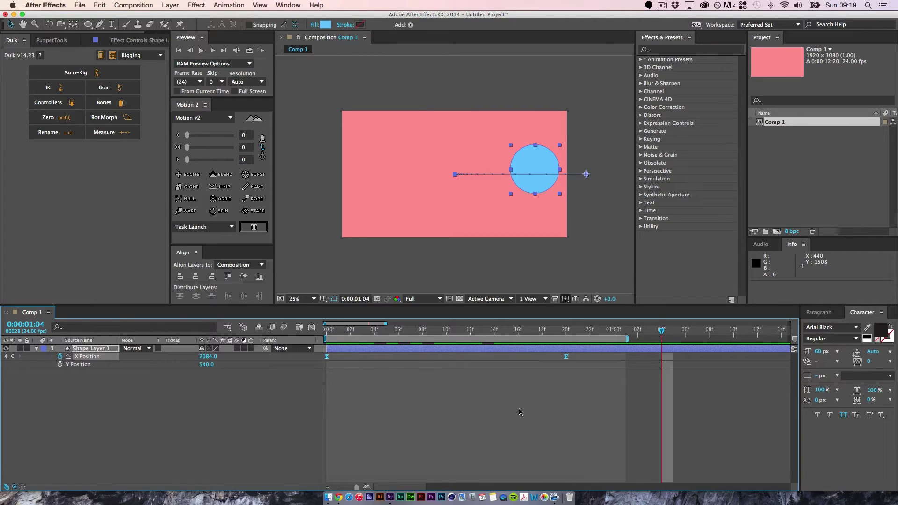
key("super+c")
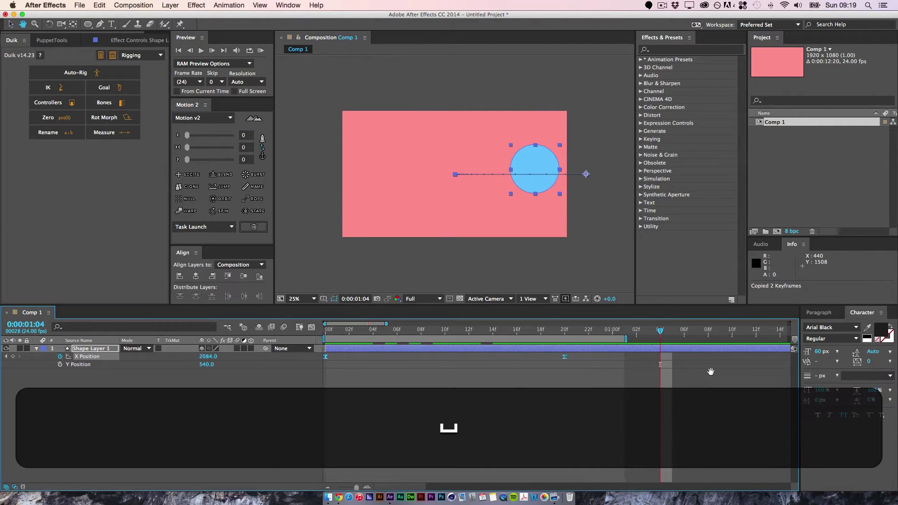
Step: Paste the X Position keyframes at 0:00:02:00 and play back the repeated slide
scroll(710, 371, "right", 6)
left_click(754, 339)
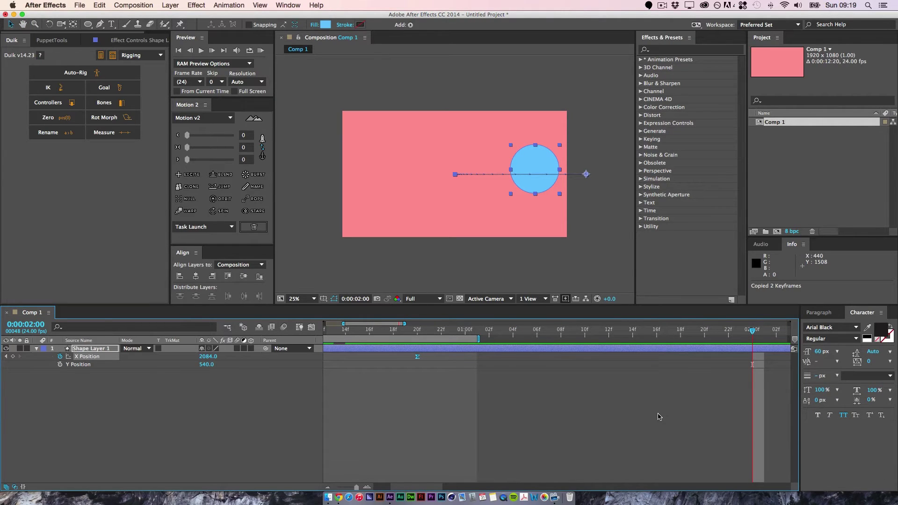
scroll(576, 403, "left", 6)
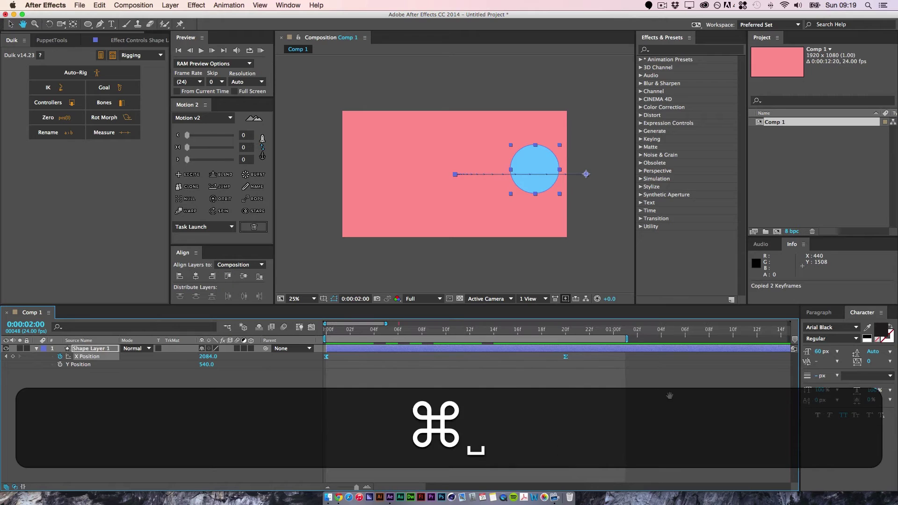
left_click_drag(639, 413, 303, 337)
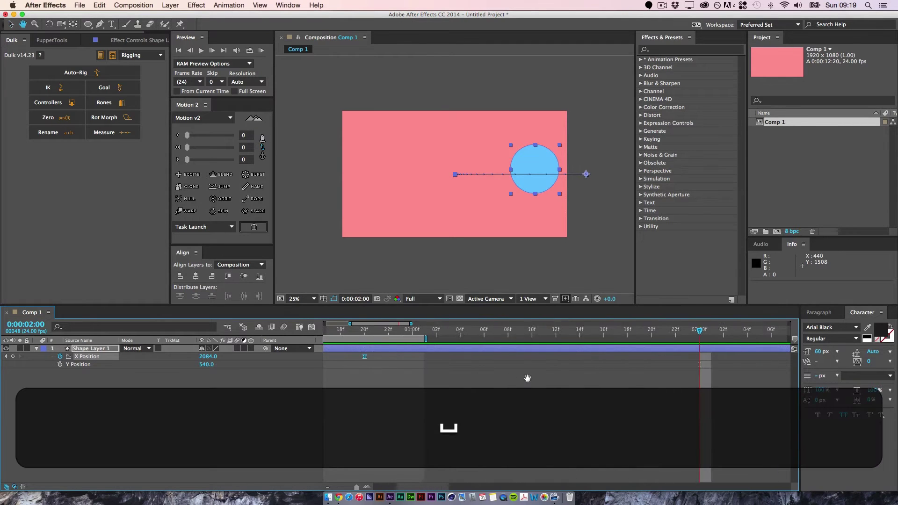
scroll(528, 377, "right", 6)
key("super+c")
key("super+v")
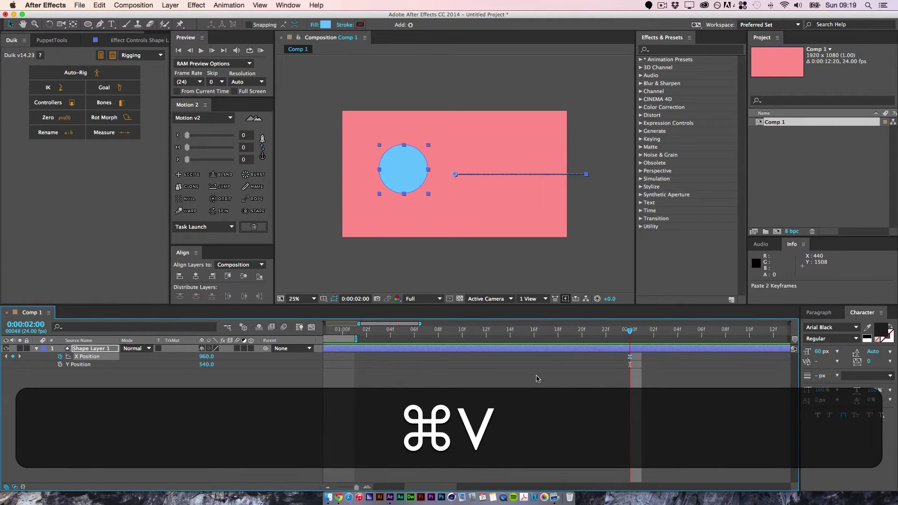
key("space")
left_click_drag(631, 408, 453, 408)
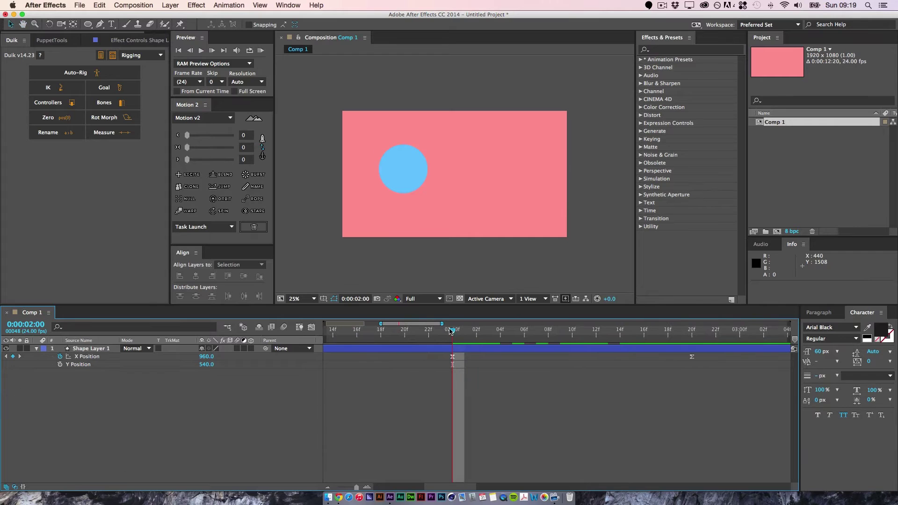
key("space")
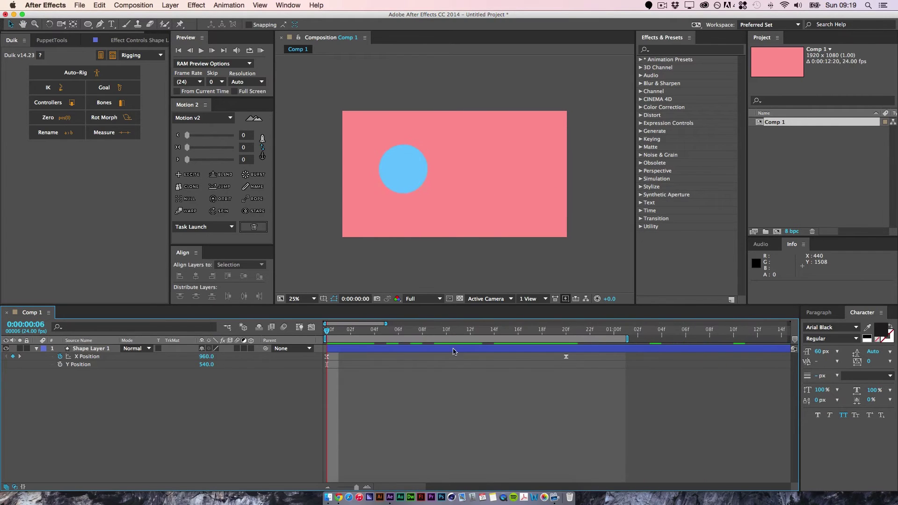
Step: Apply Keyframe Assistant > Time-Reverse Keyframes to the pasted X Position keyframes
left_click_drag(427, 409, 751, 352)
right_click(697, 358)
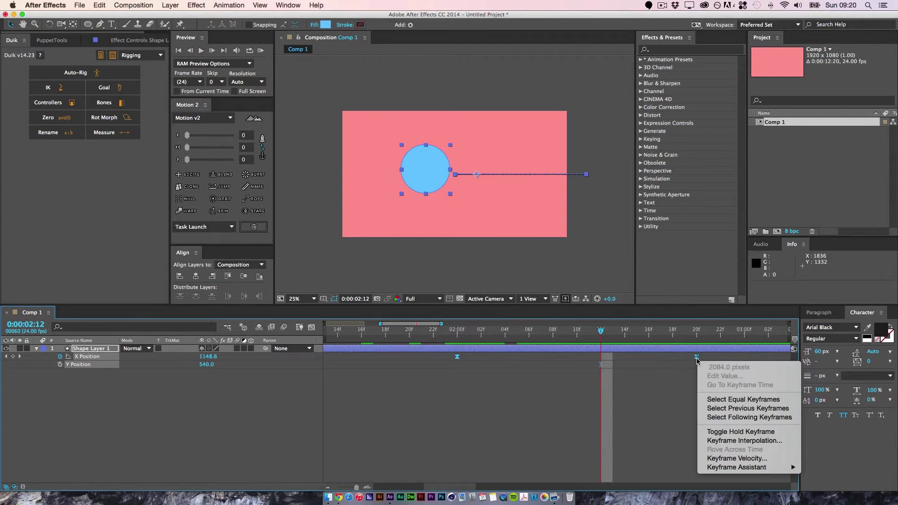
mouse_move(743, 470)
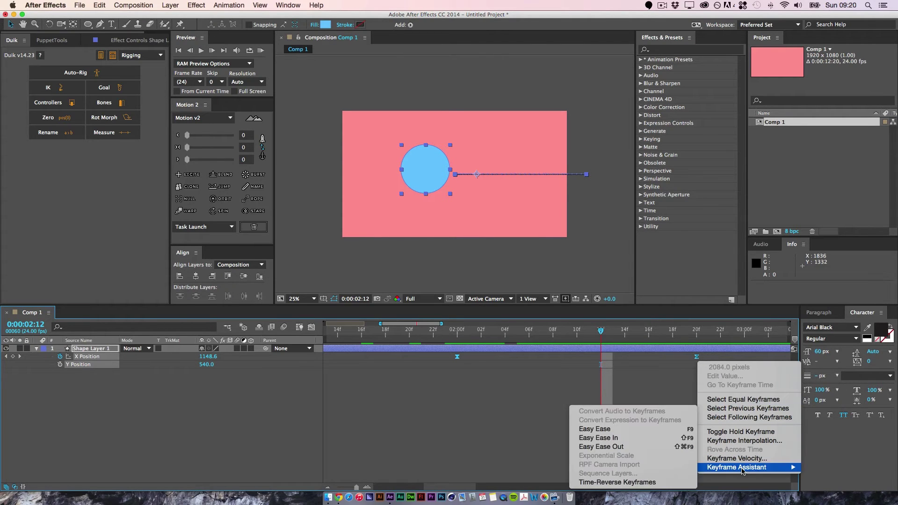
left_click(659, 483)
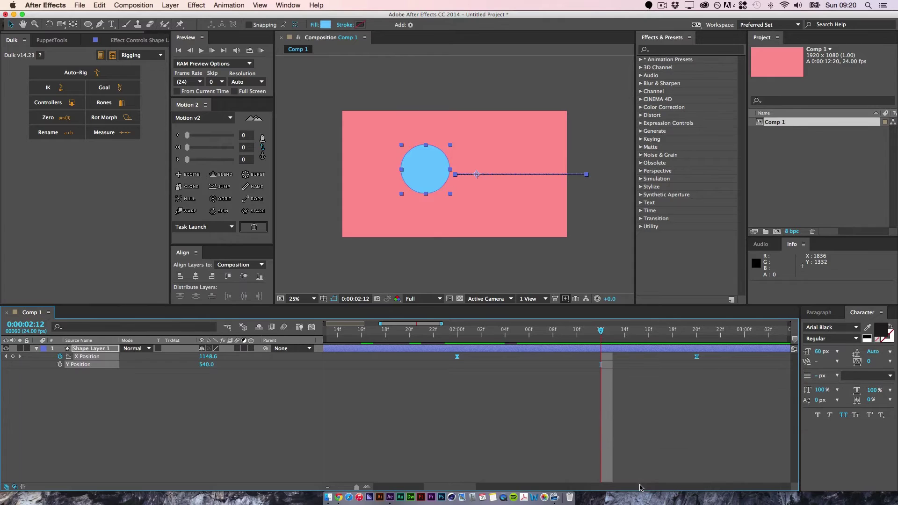
left_click(626, 439)
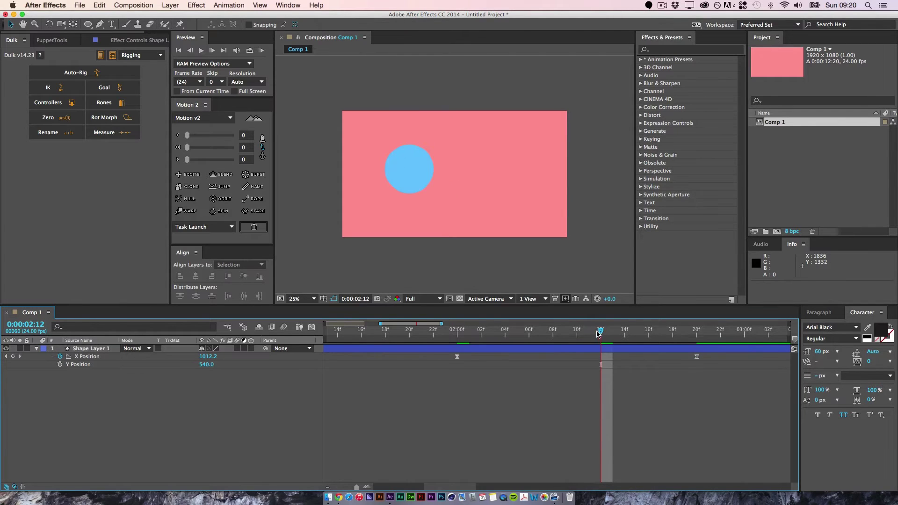
Step: Select the X Position keyframe at 2 seconds and display the position value curves
left_click_drag(600, 332, 445, 332)
left_click_drag(457, 381, 337, 340)
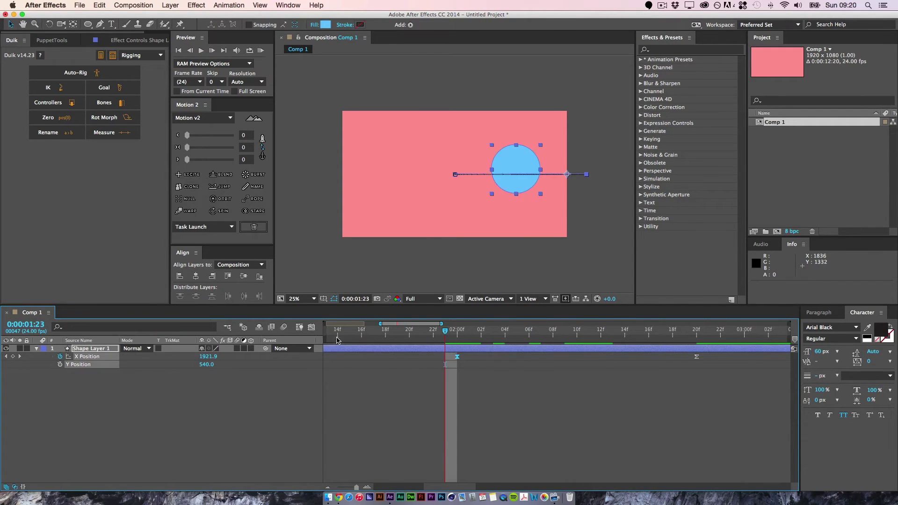
left_click(312, 327)
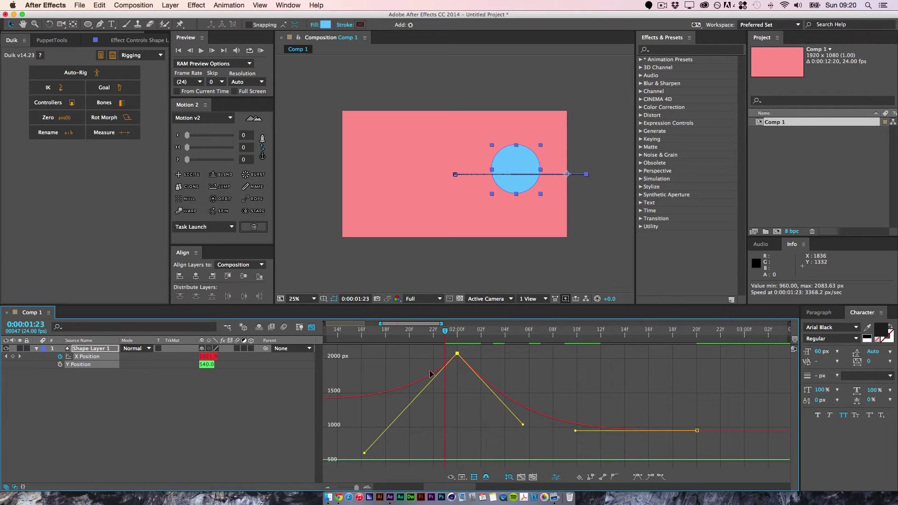
Step: Zoom out and pan the graph to frame 0, then preview the motion from 1:06
key("minus")
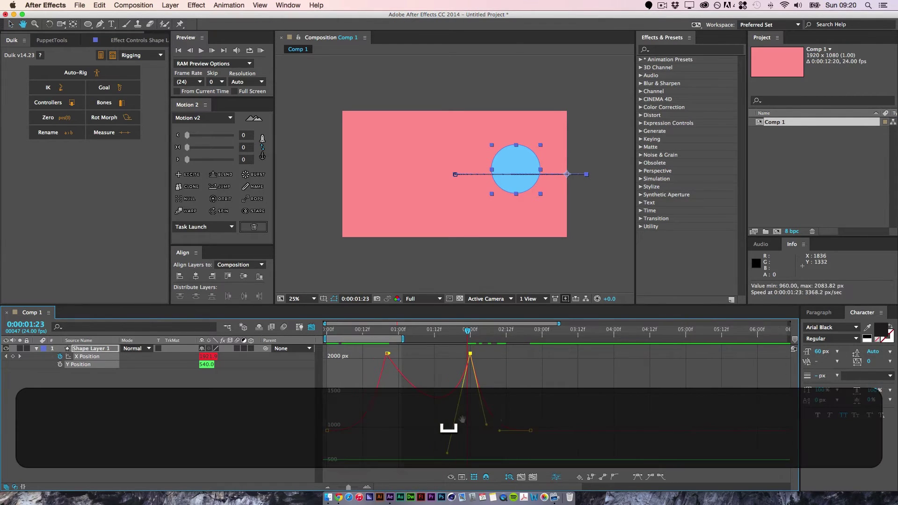
left_click_drag(445, 409, 441, 371)
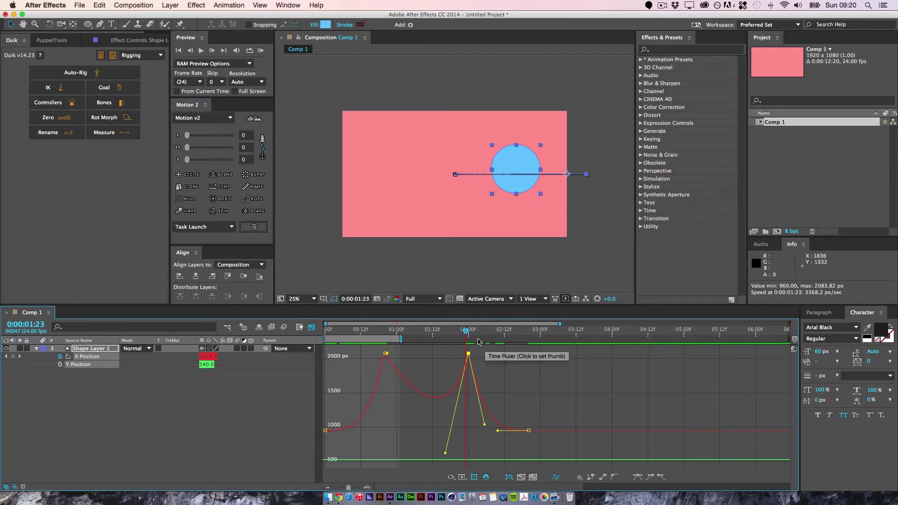
left_click_drag(466, 331, 408, 333)
key("space")
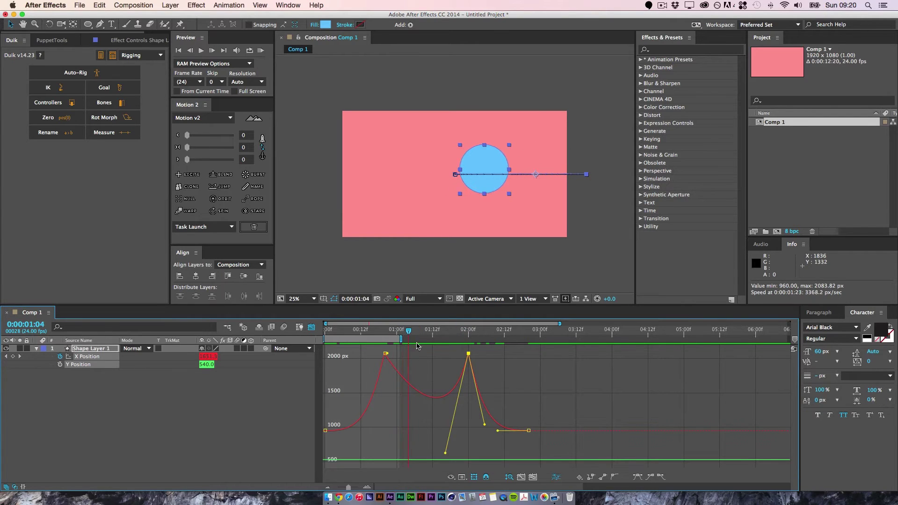
Step: Toggle the 20-frame X Position keyframe to Hold and scrub through the held section
left_click(312, 327)
left_click(382, 377)
left_click(385, 357)
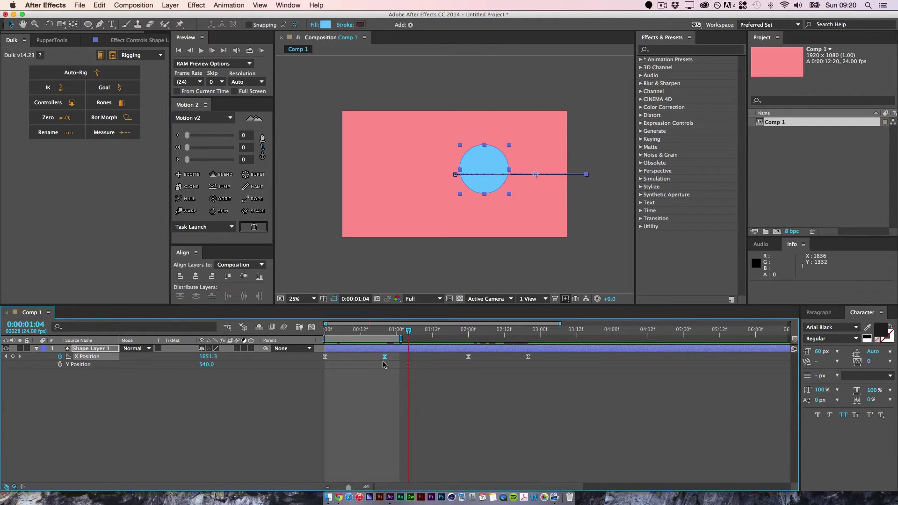
right_click(385, 358)
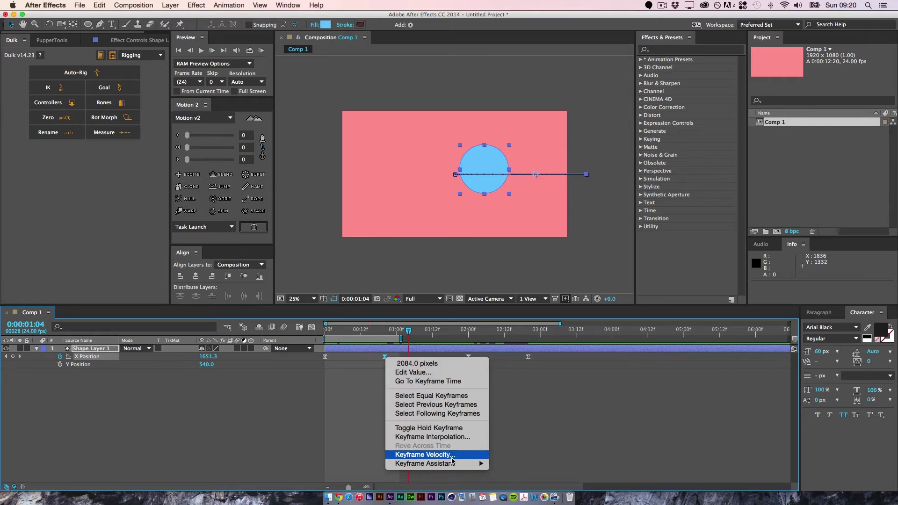
left_click(453, 428)
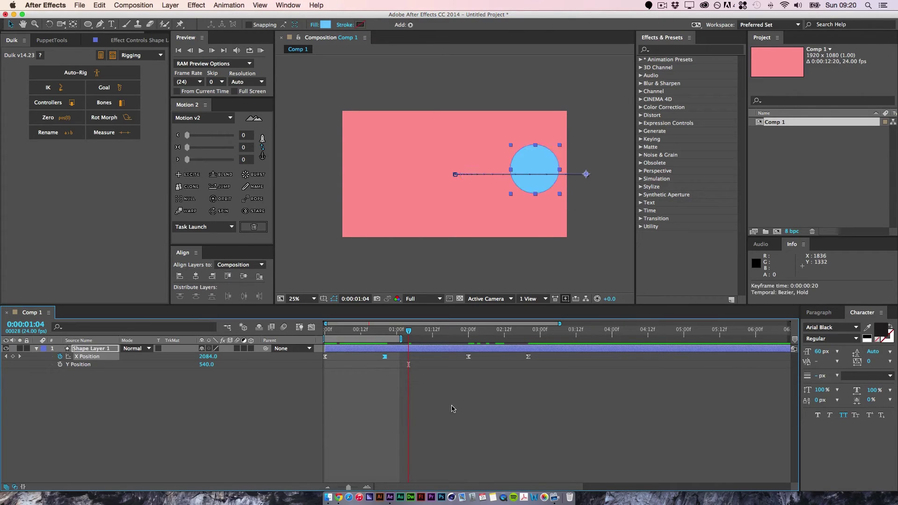
left_click(453, 409)
left_click_drag(409, 330, 546, 326)
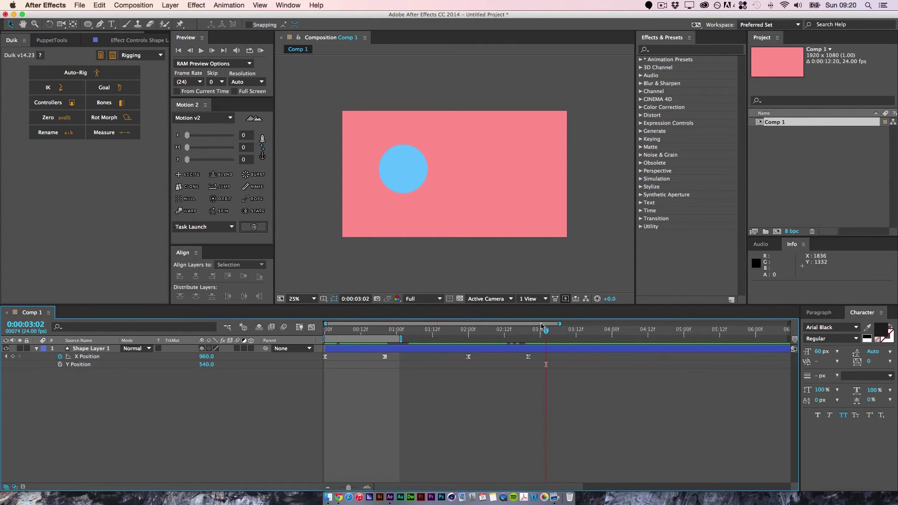
Step: Set the work area end at 3:02, run a RAM Preview, then stop it
key("n")
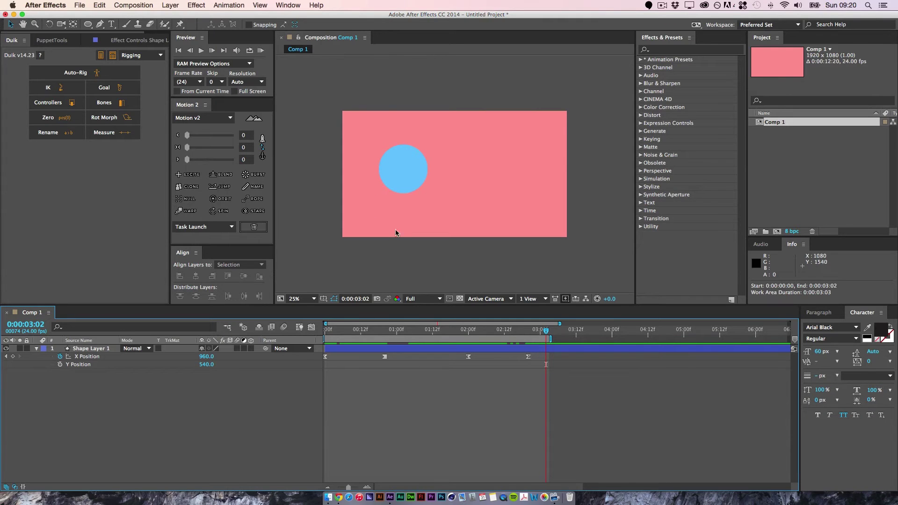
left_click(257, 52)
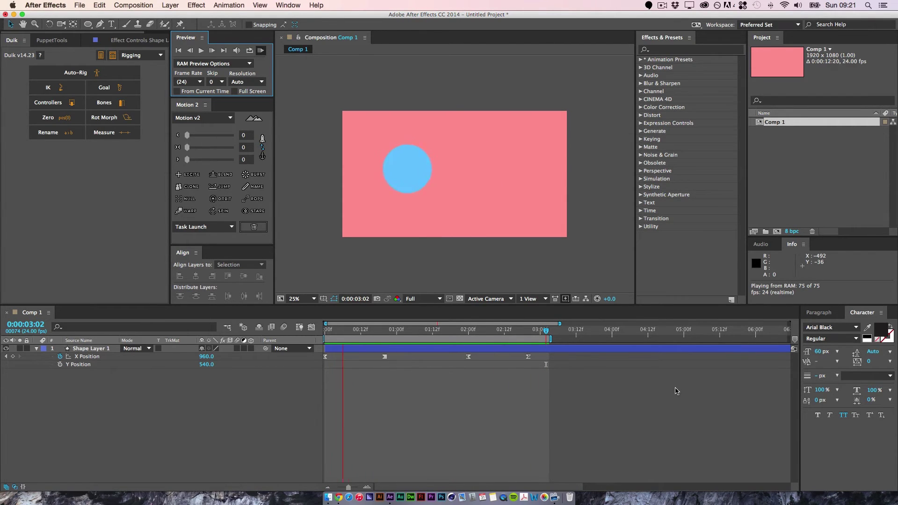
key("space")
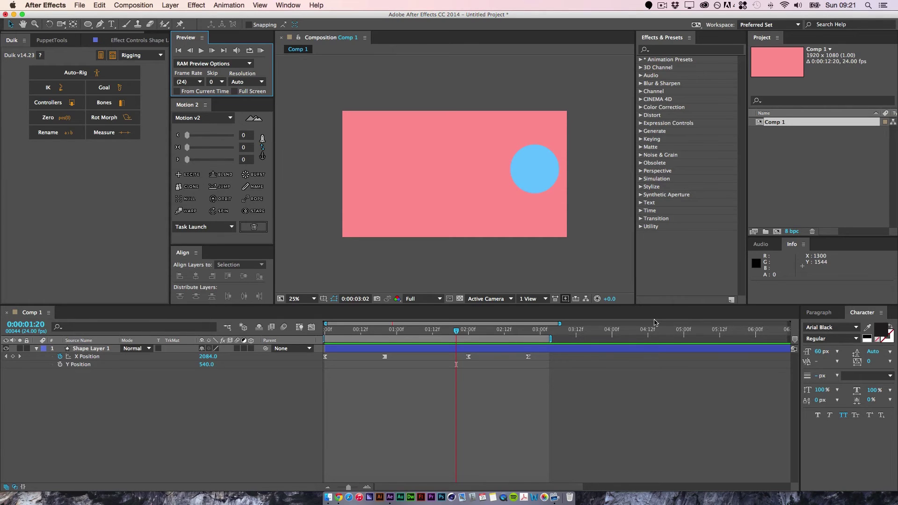
Step: Select Shape Layer 1 and set a 100% Scale keyframe at frame 0
left_click(514, 356)
left_click(136, 414)
left_click(93, 349)
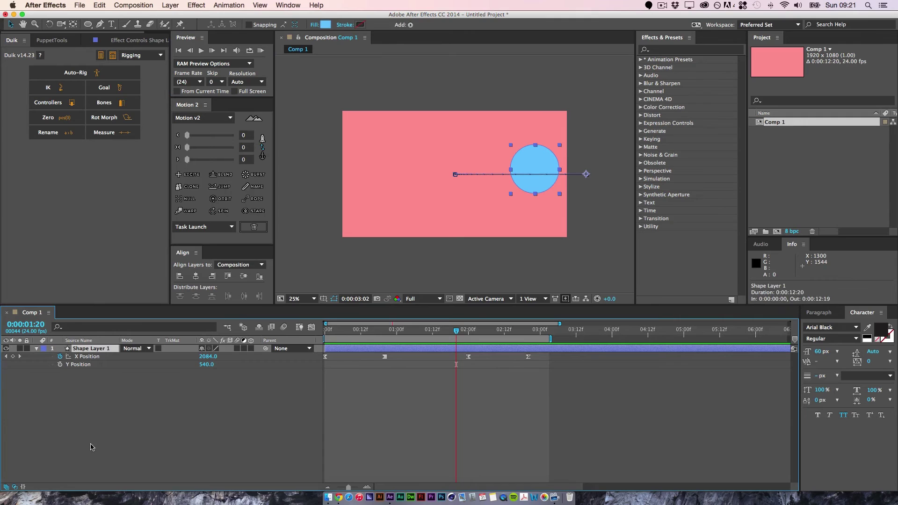
left_click_drag(456, 332, 326, 332)
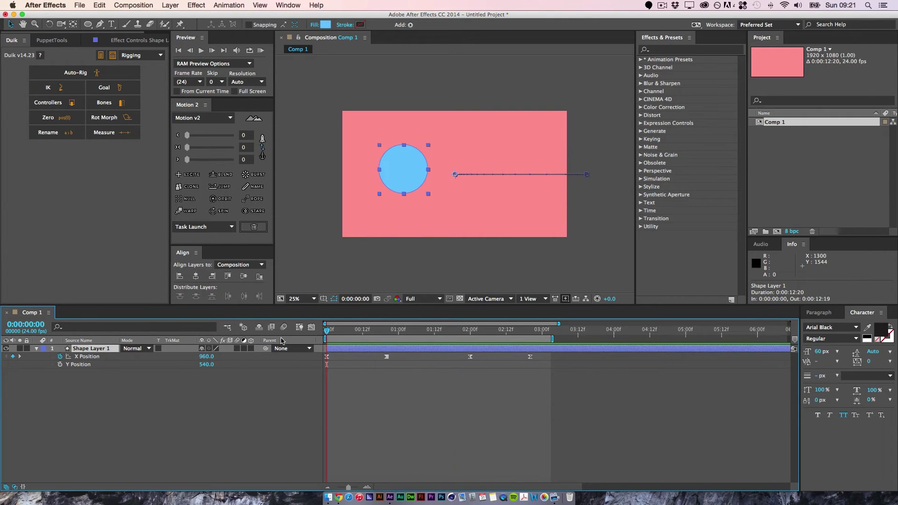
key("s")
left_click(59, 356)
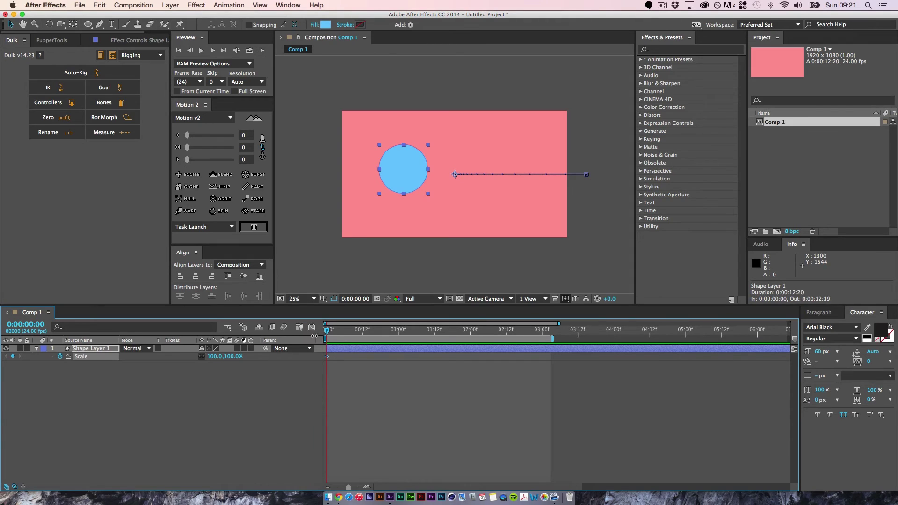
Step: Set the circle's Scale to 60% at 20 frames
key("u")
left_click_drag(325, 331, 383, 337)
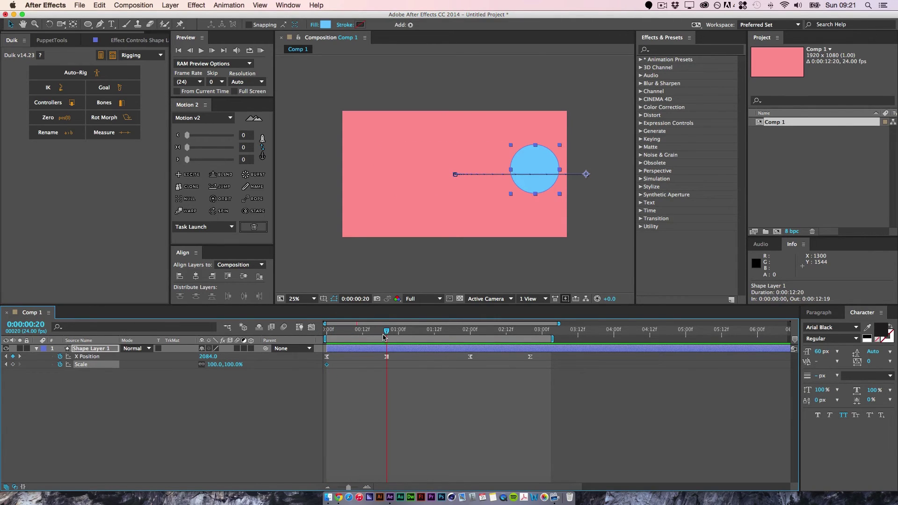
left_click(233, 364)
type("60")
key("Return")
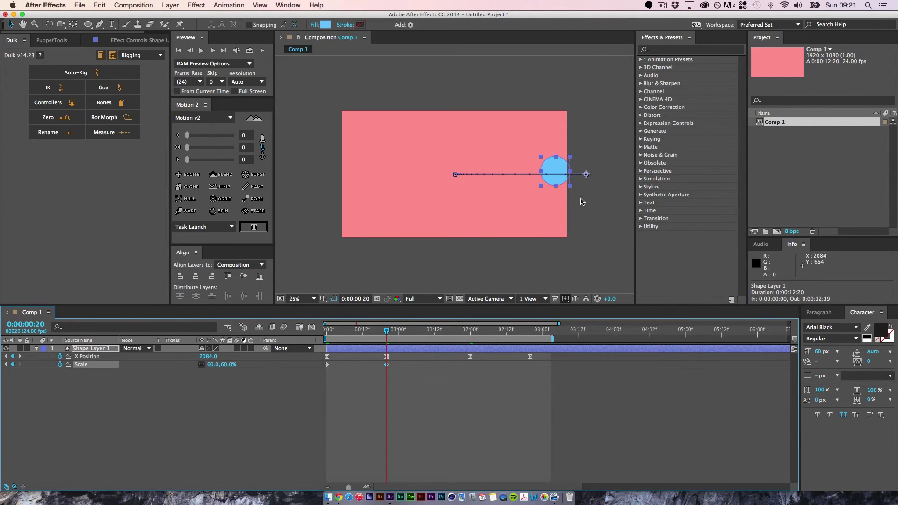
Step: Delete the temporary Shape Layer 2 parent layer and scrub to check the animation
key("Home")
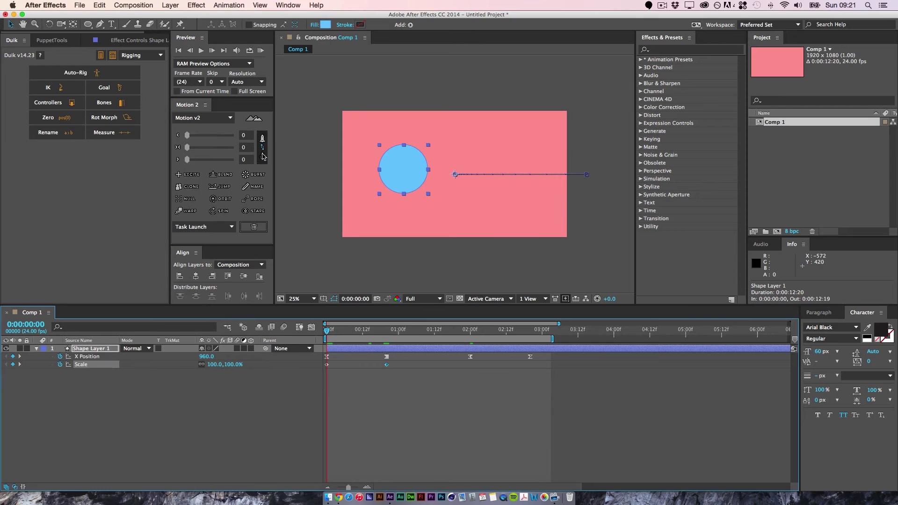
left_click(216, 171)
left_click(238, 147)
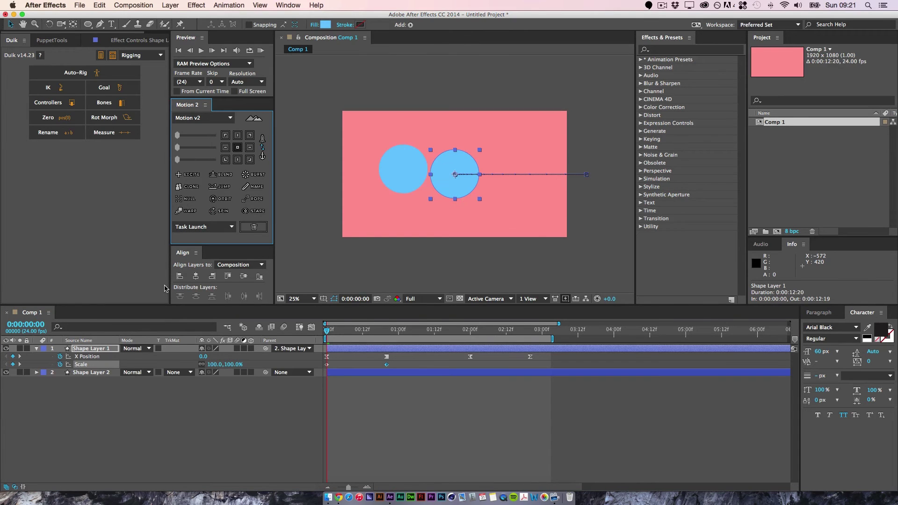
left_click(91, 402)
left_click(97, 373)
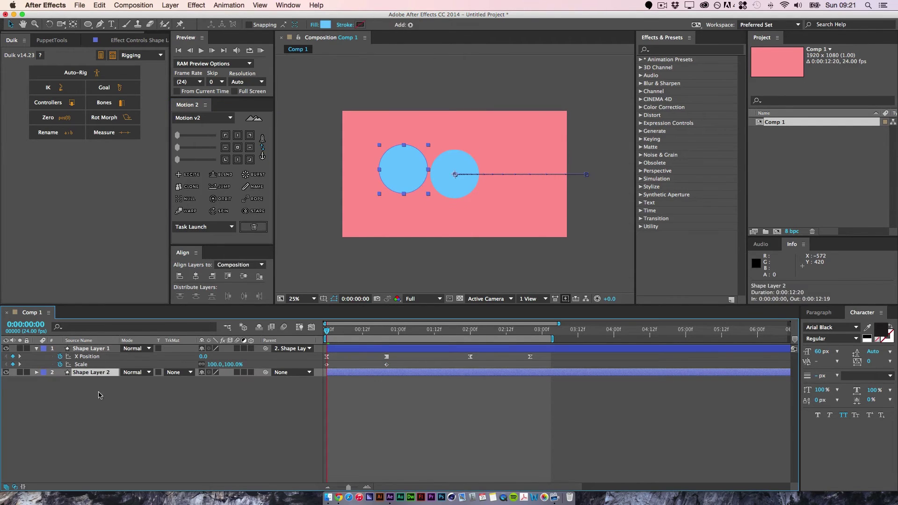
key("BackSpace")
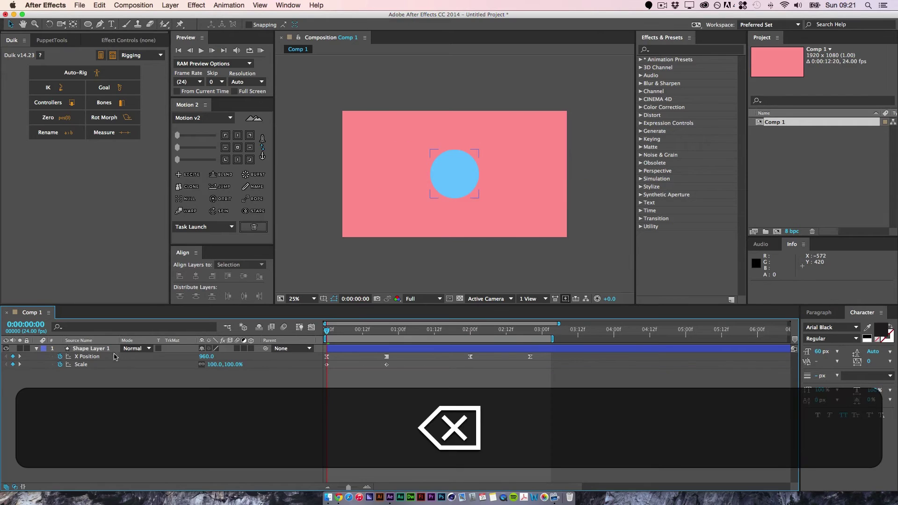
left_click(358, 361)
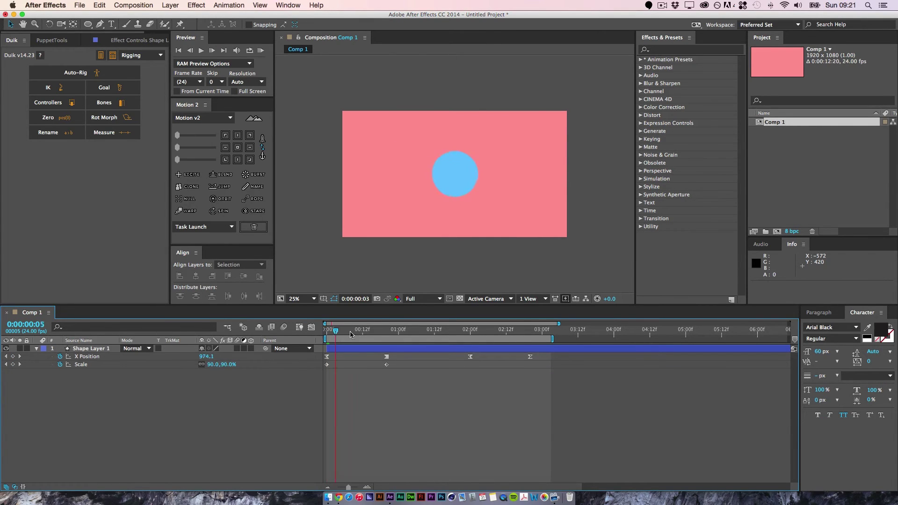
mouse_move(327, 331)
left_mouse_down()
mouse_move(429, 339)
mouse_move(327, 330)
left_mouse_up()
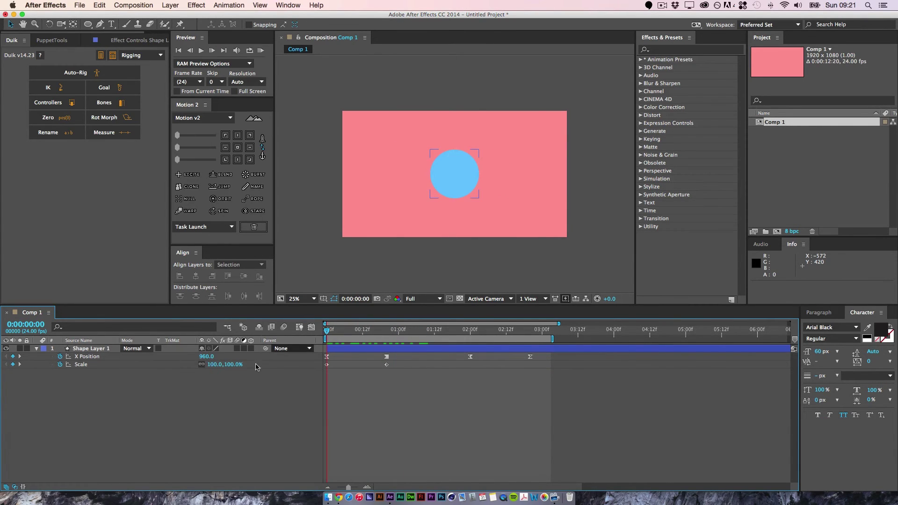
Step: Shift the circle's starting X Position left to 468
left_click(100, 357)
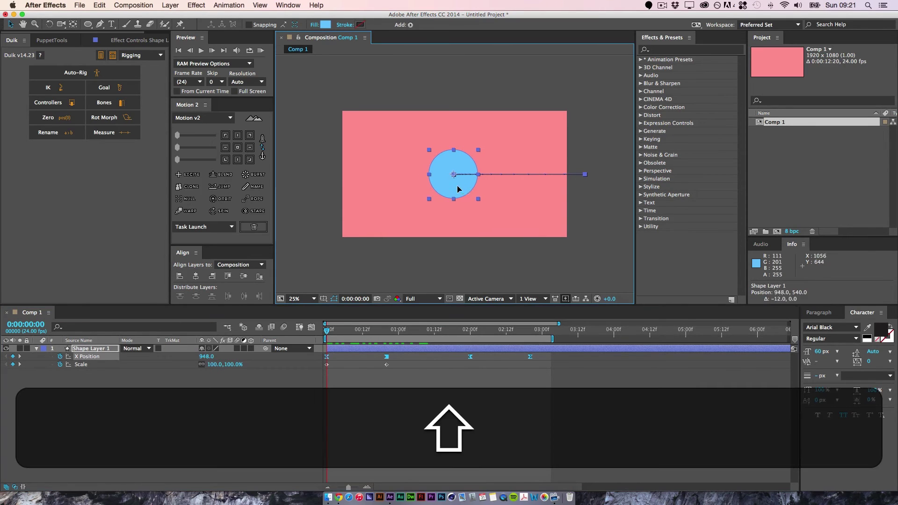
left_click_drag(467, 184, 415, 187)
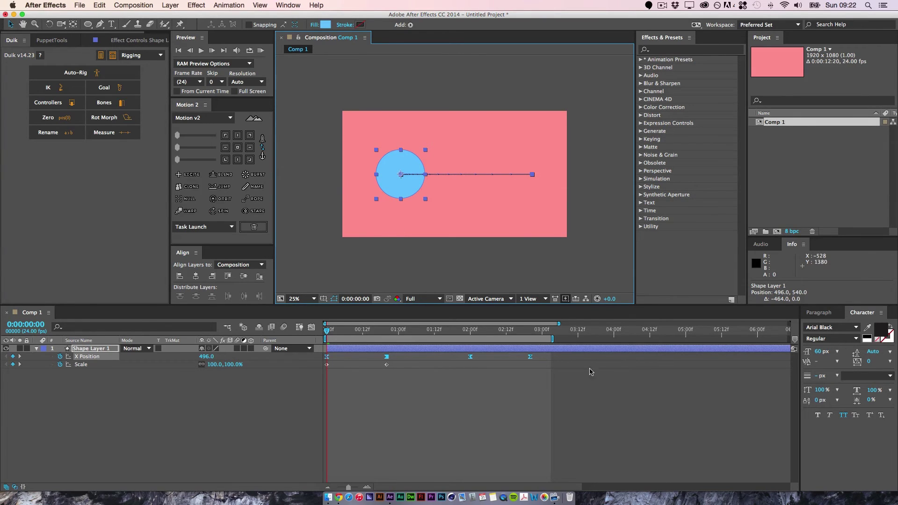
left_click_drag(405, 191, 403, 194)
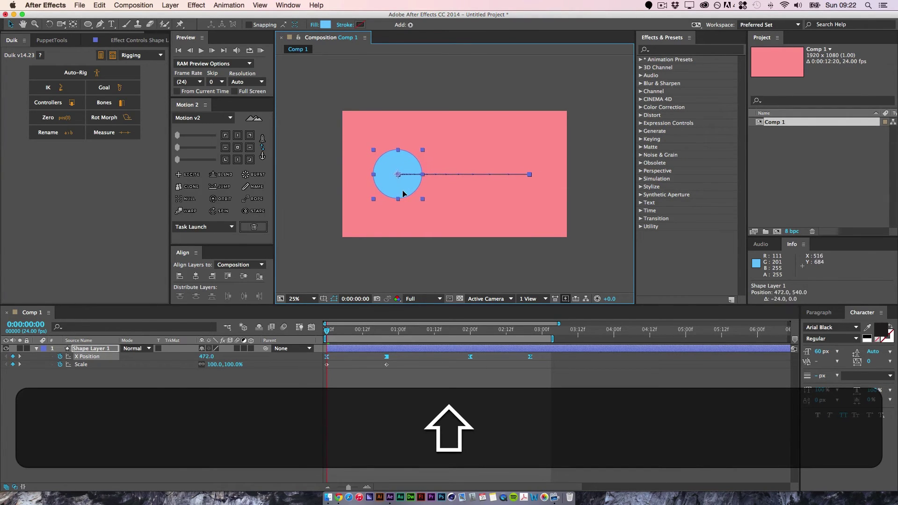
Step: Preview the animation, then select the layer's animated X Position and Scale properties
left_click(375, 424)
key("space")
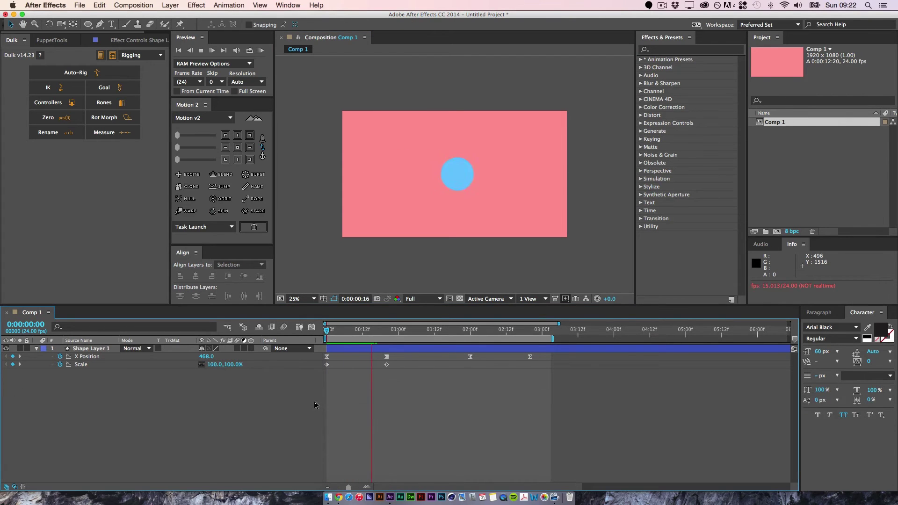
key("space")
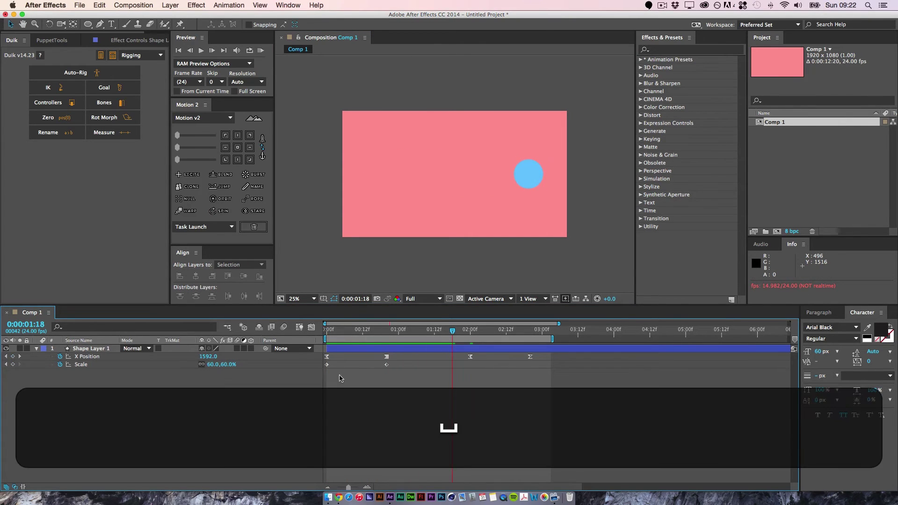
key("super+a")
Step: In the Graph Editor, ease into the 60% Scale keyframe and steepen its approach
key("shift+F3")
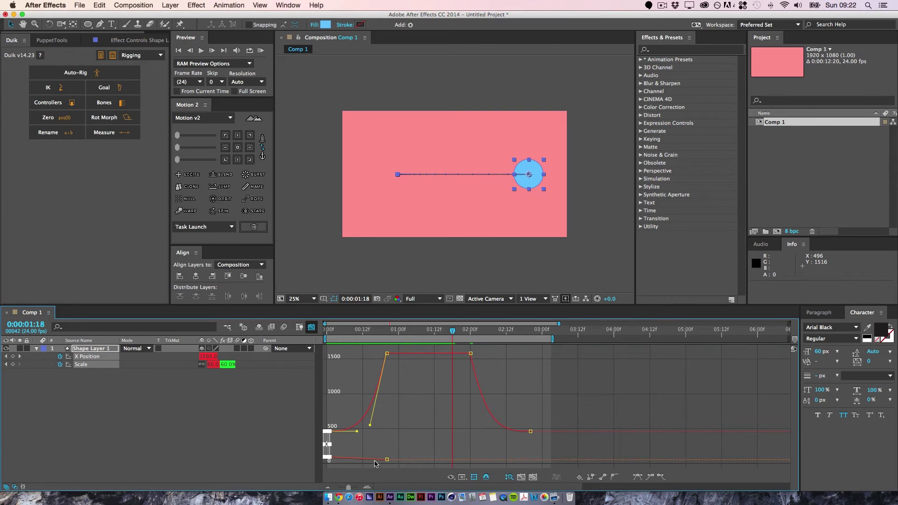
left_click(81, 366)
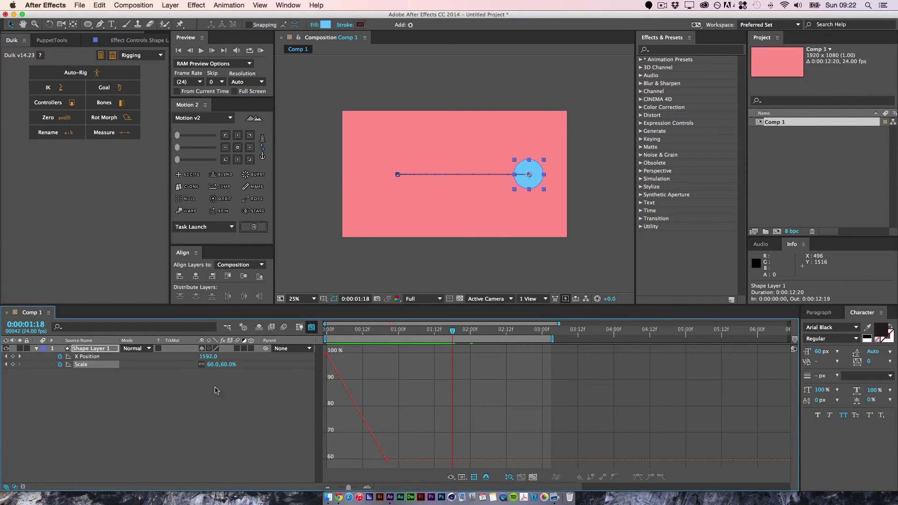
key("super+a")
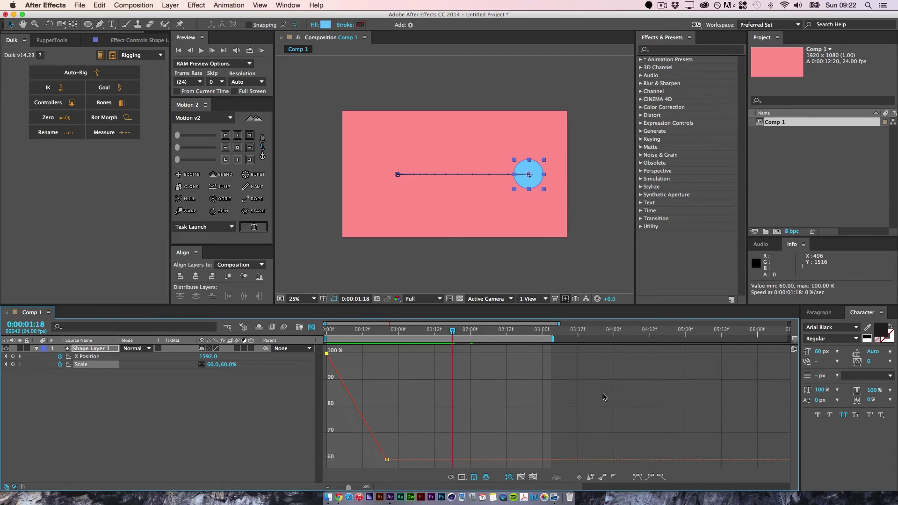
left_click(661, 476)
key("shift")
left_click(651, 477)
left_click_drag(367, 461, 379, 418)
Step: Give the 100% Scale keyframe a gentle ease out, then play the animation
left_click(327, 354)
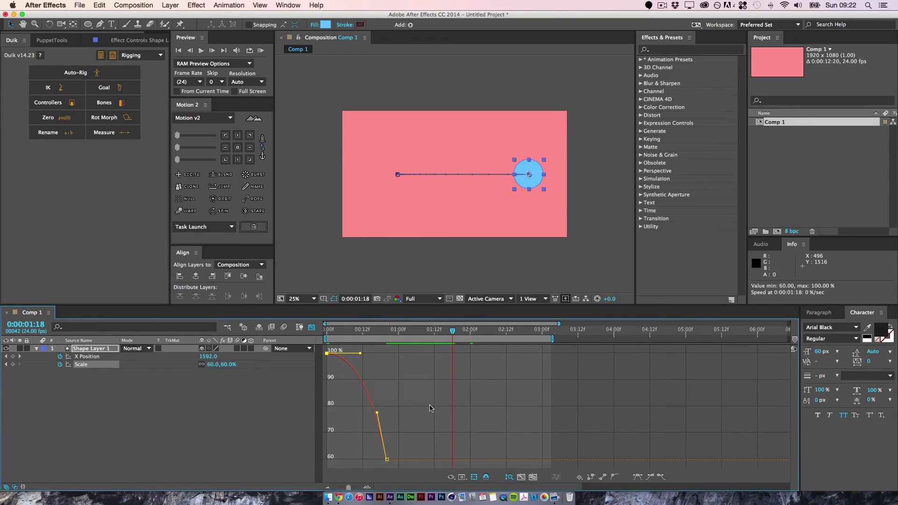
left_click(659, 476)
left_click(602, 478)
left_click(661, 476)
key("shift")
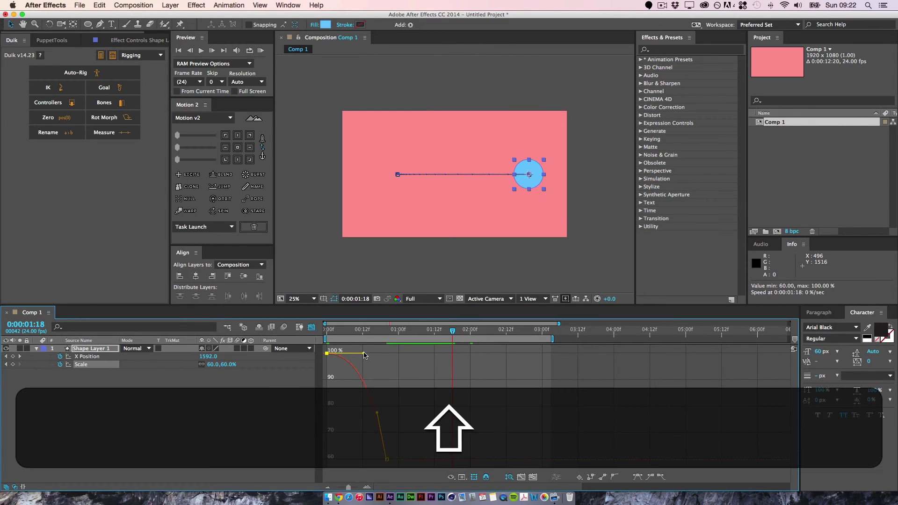
left_click(404, 370)
key("space")
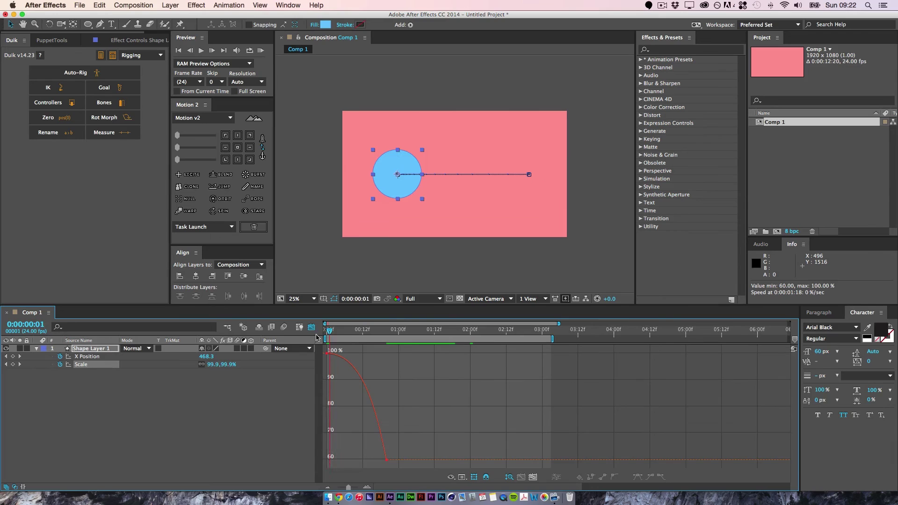
Step: Copy both Scale keyframes and paste them at 2 seconds
key("space")
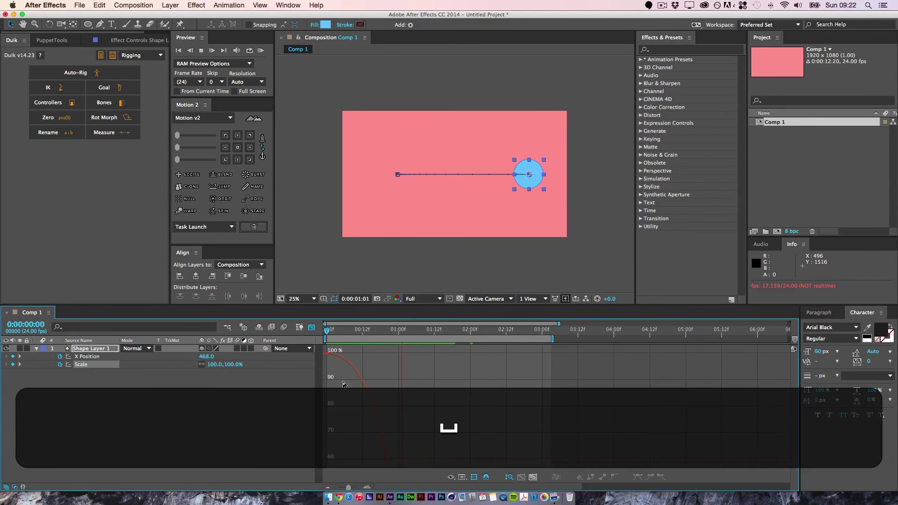
left_click(311, 327)
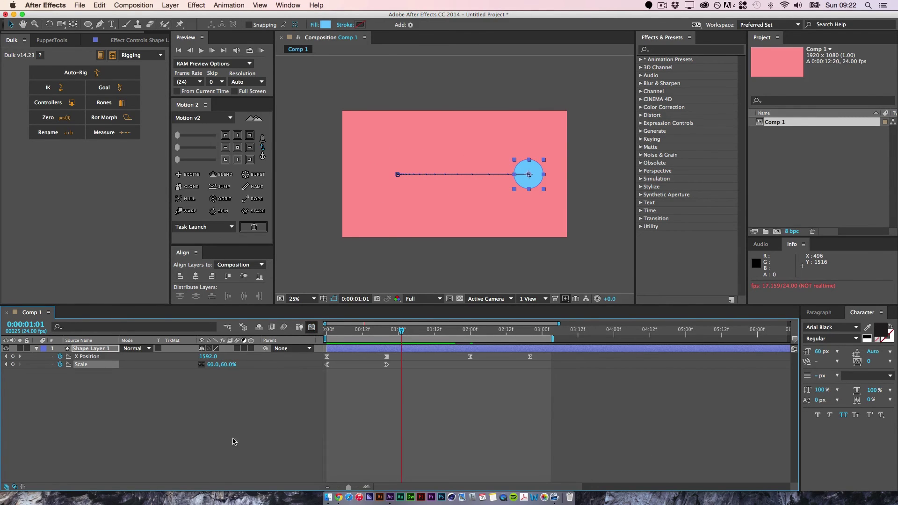
left_click(435, 401)
left_click_drag(402, 333, 471, 333)
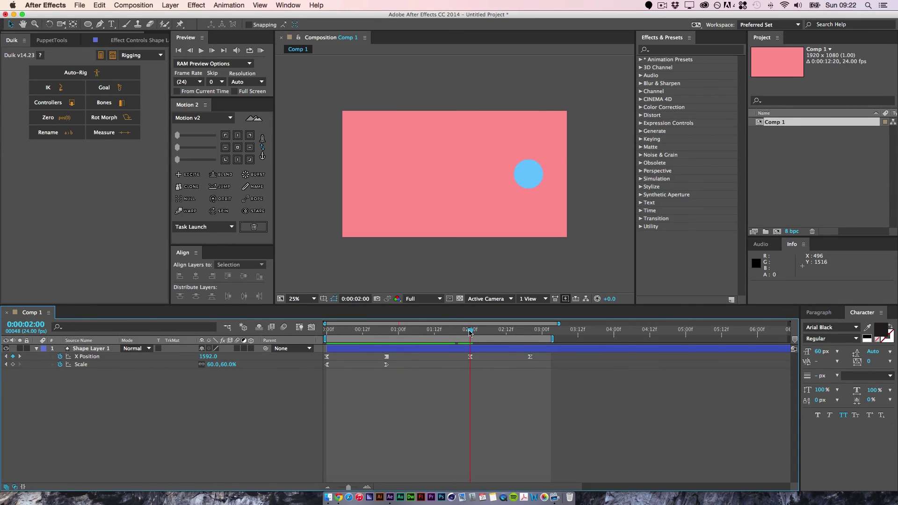
left_click_drag(401, 396, 319, 360)
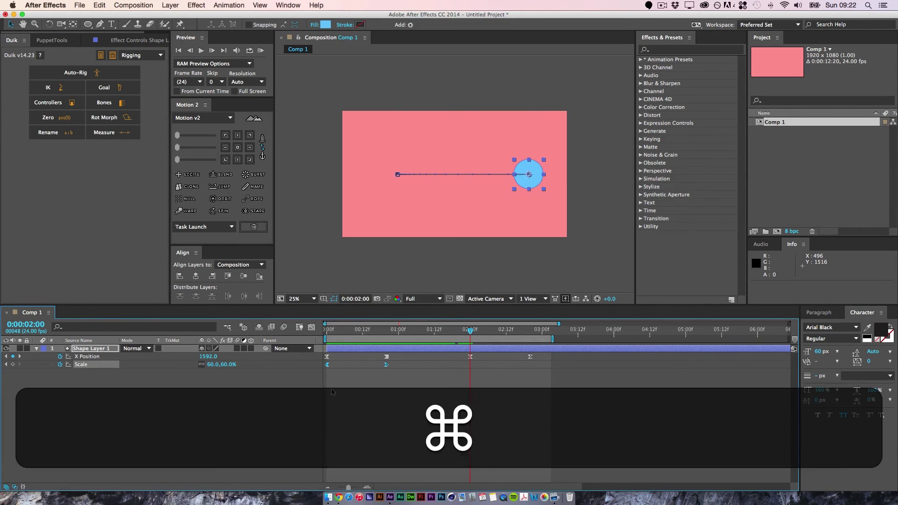
key("super+v")
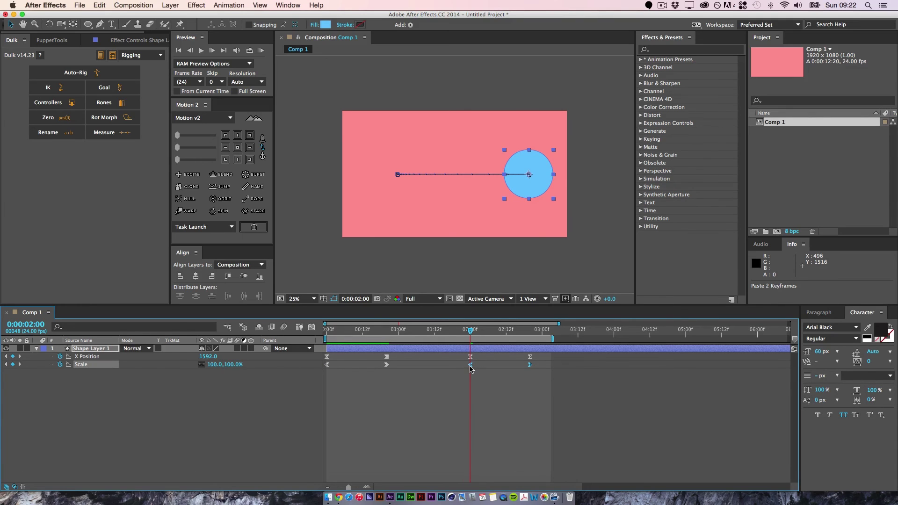
Step: Apply Time-Reverse Keyframes to the pasted Scale keyframes
right_click(471, 368)
mouse_move(535, 475)
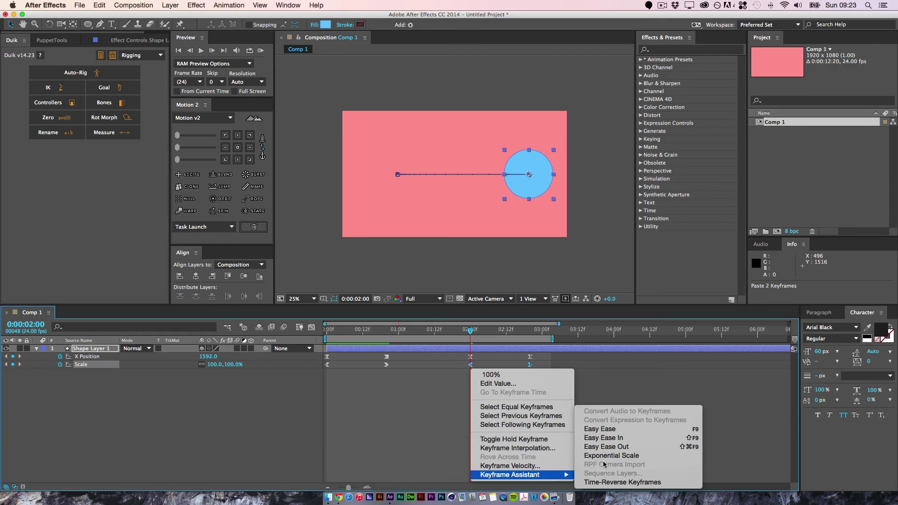
left_click(622, 482)
Step: Toggle Hold Keyframe on the 60% Scale keyframe at 0:00:00:20
left_click(434, 355)
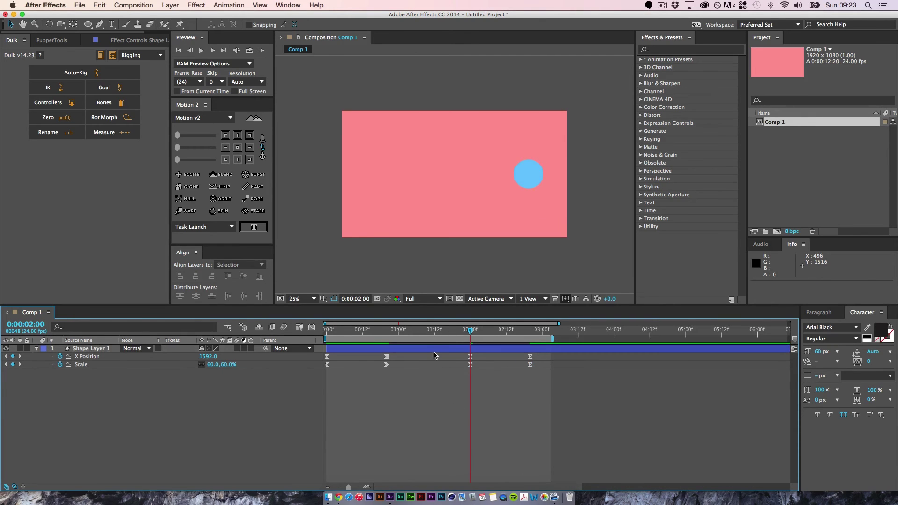
left_click_drag(472, 335, 401, 332)
left_click_drag(375, 404, 400, 368)
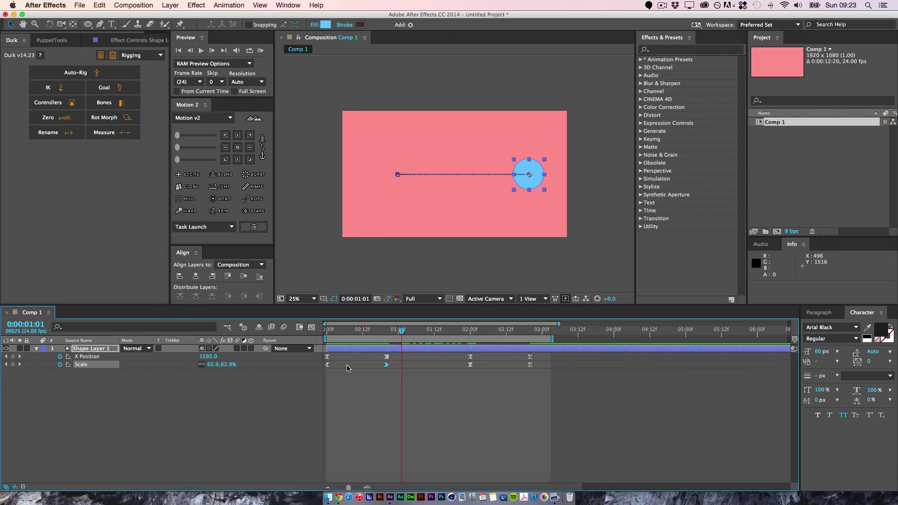
right_click(387, 365)
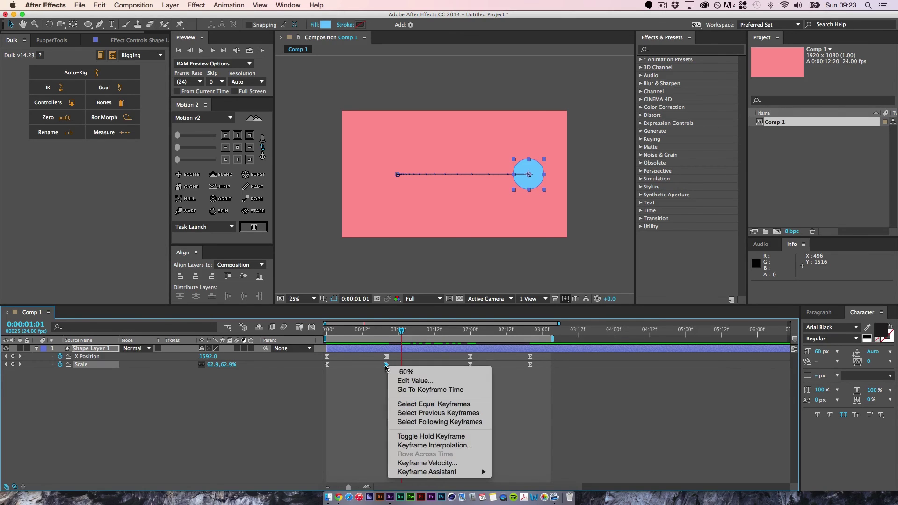
left_click(451, 437)
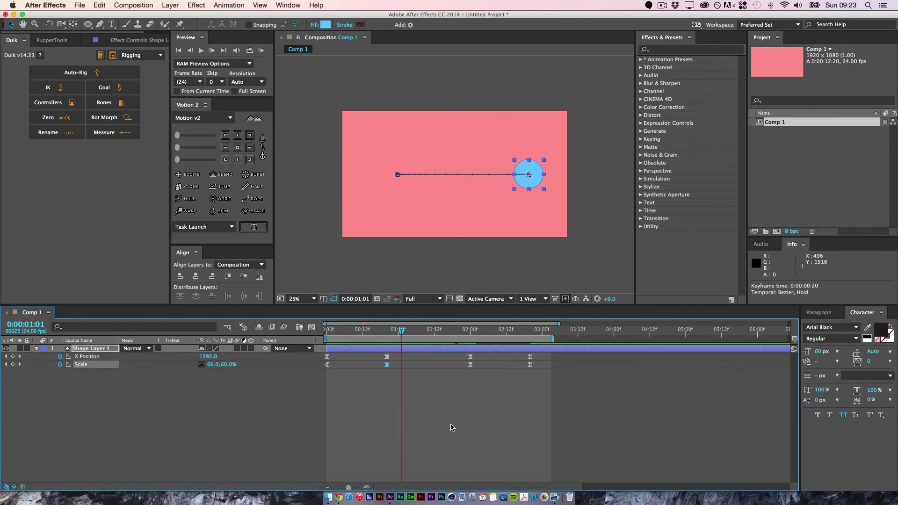
left_click(454, 406)
Step: Inspect the X Position and Scale curves in the Graph Editor, then return to keyframe view
mouse_move(415, 331)
left_mouse_down()
mouse_move(404, 330)
mouse_move(444, 331)
mouse_move(423, 330)
left_mouse_up()
left_click_drag(394, 375, 386, 354)
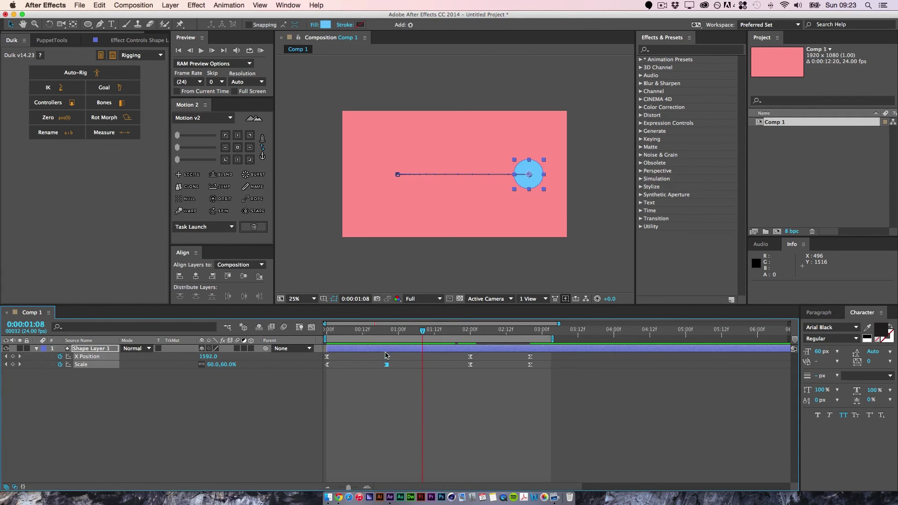
left_click(311, 327)
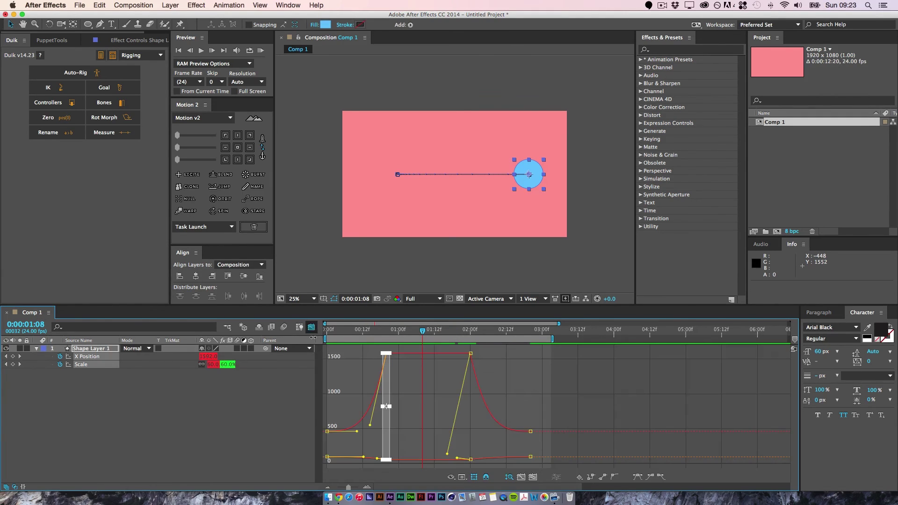
left_click(399, 389)
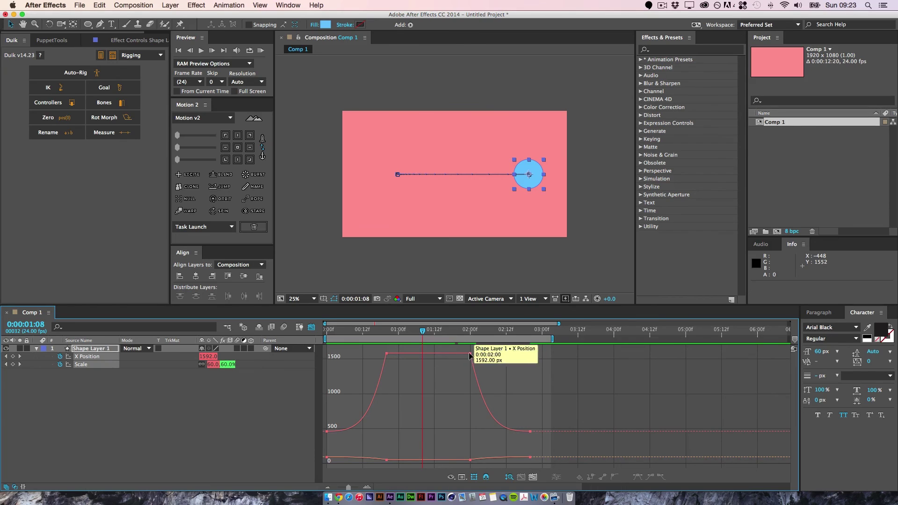
left_click(312, 327)
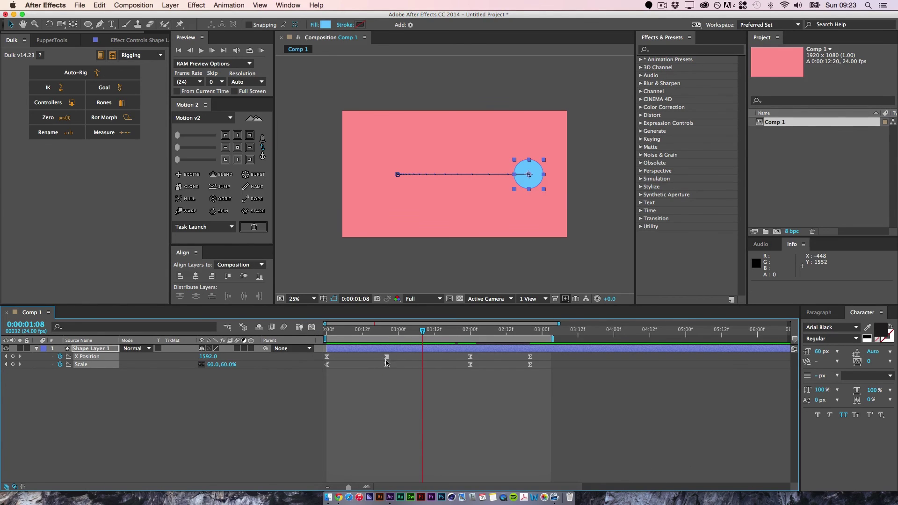
left_click_drag(421, 333, 403, 334)
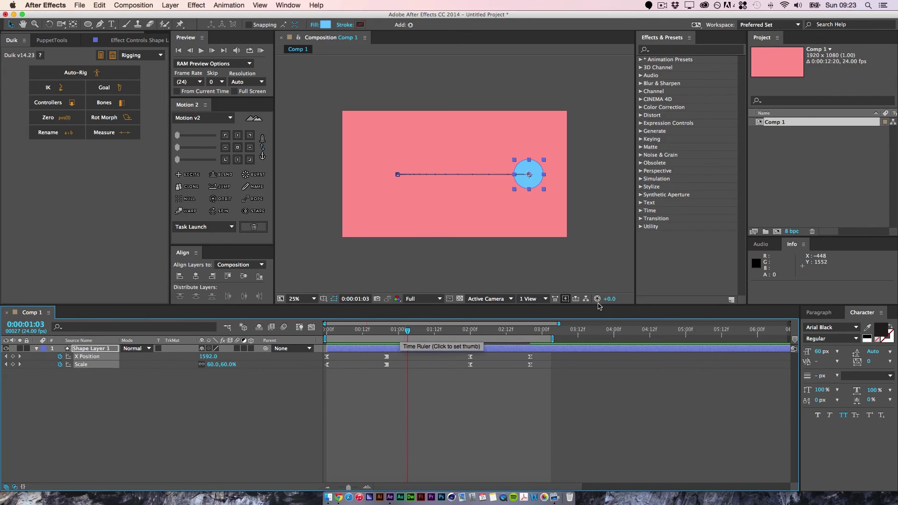
left_click(260, 50)
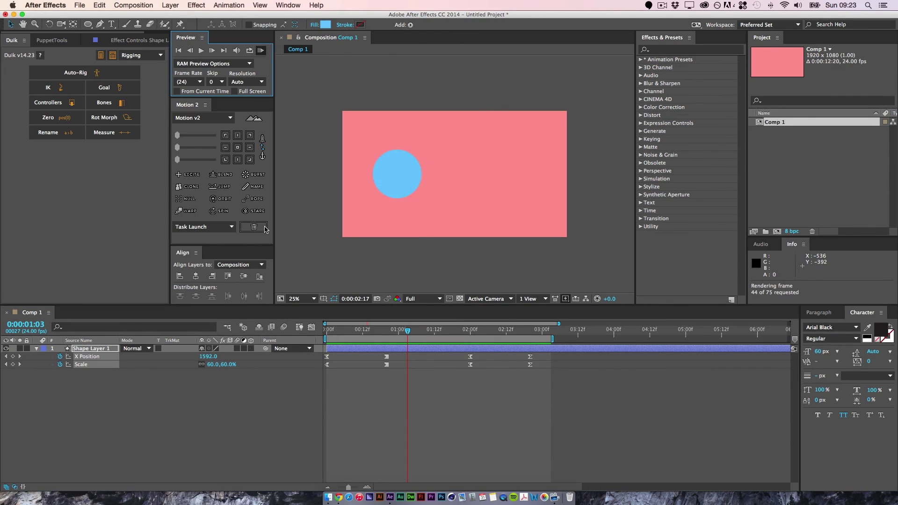